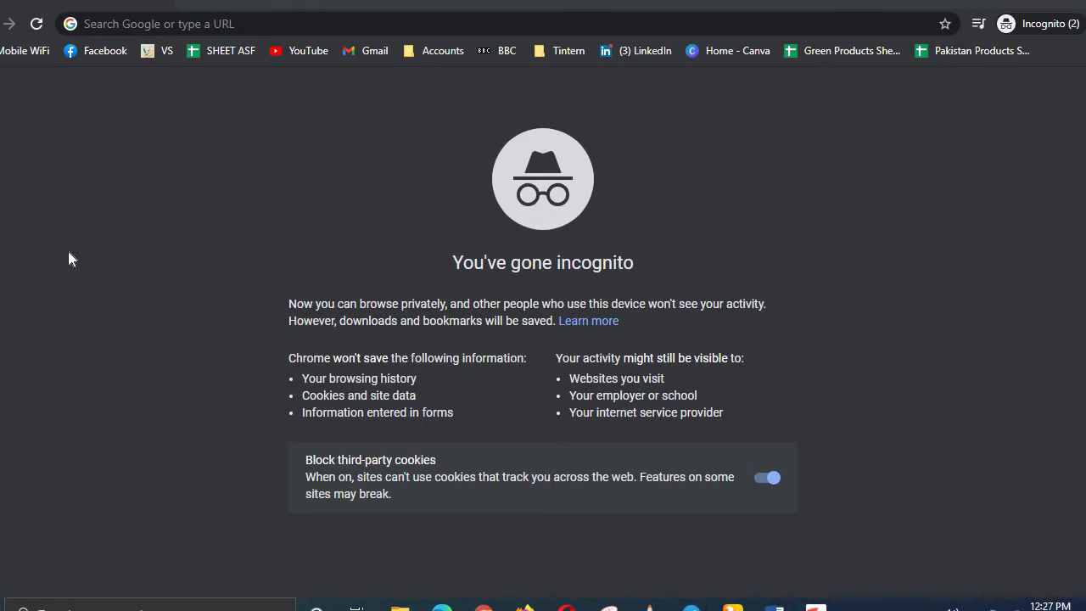
- Run a Google search for 'google analytics' from the Chrome address bar
left_click(111, 25)
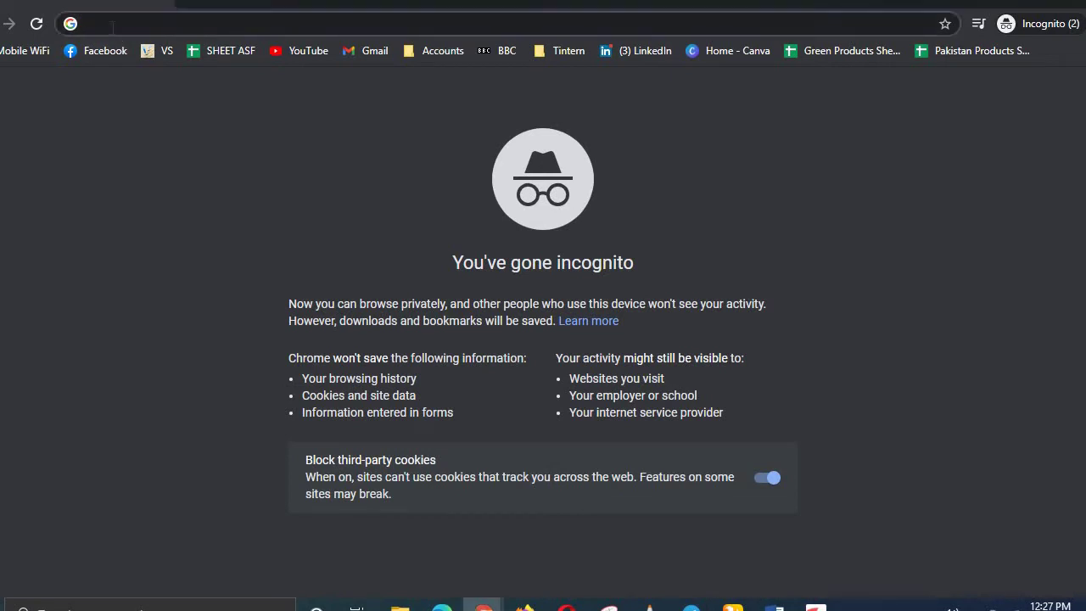
type("google analytics")
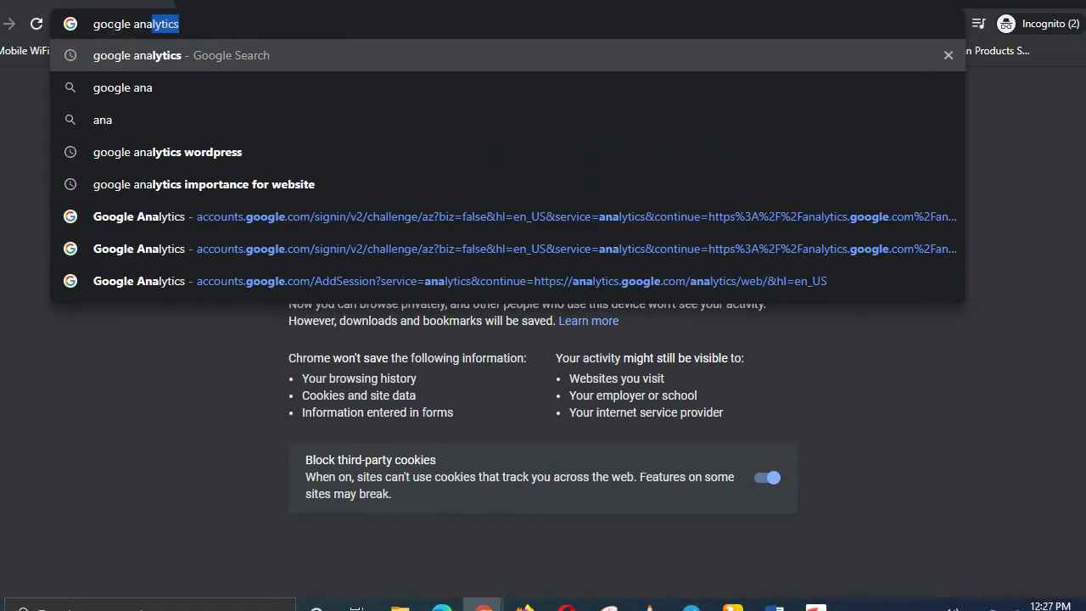
key("Return")
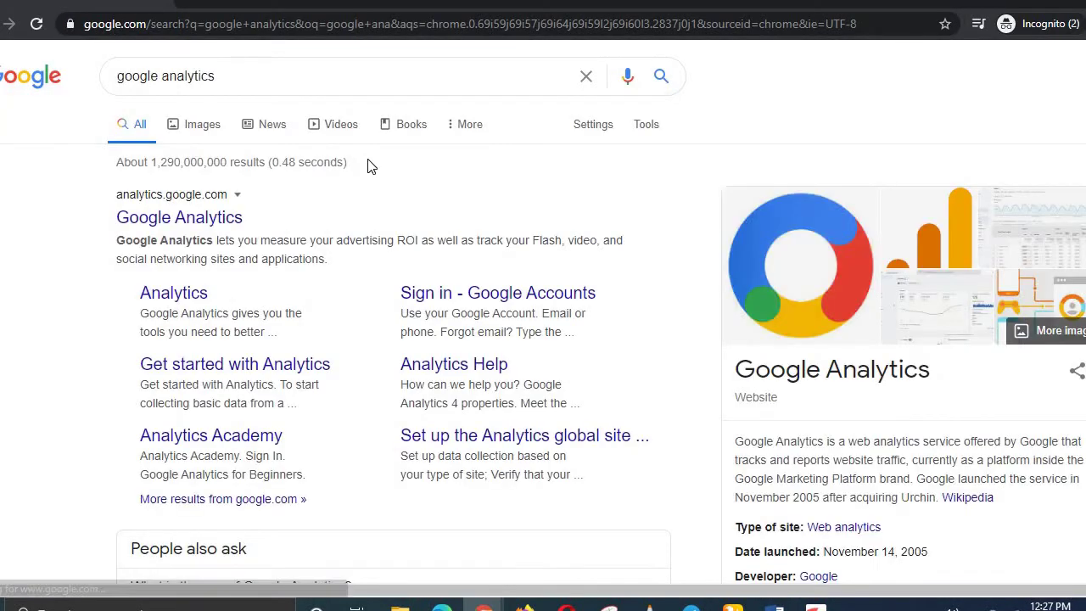
- Open Google Analytics from the search results and go to the ECCC property's Admin page
scroll(367, 165, "down", 1)
left_click(163, 186)
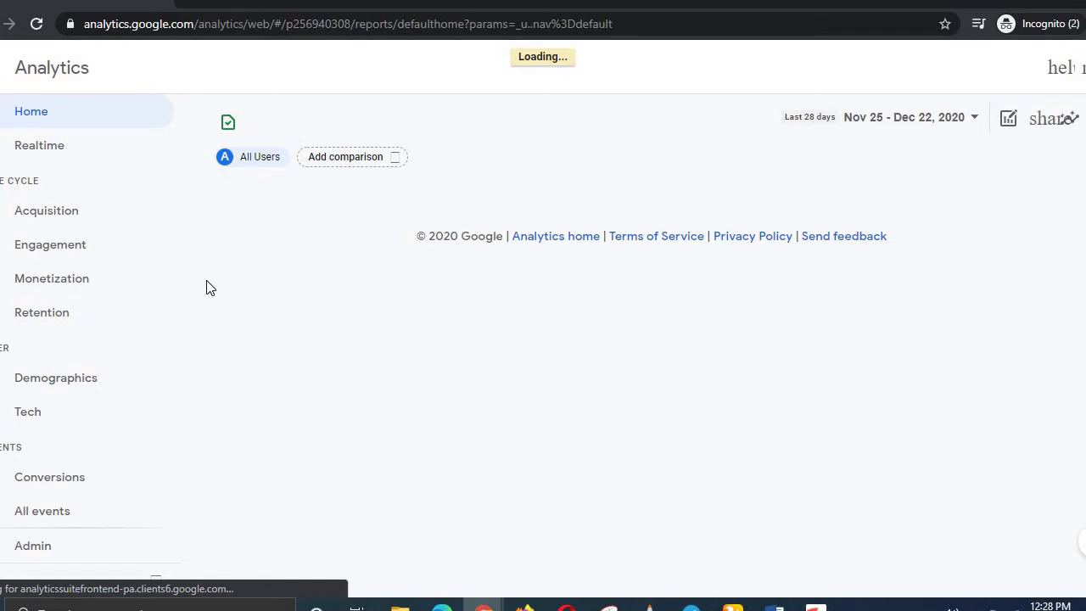
left_click(39, 547)
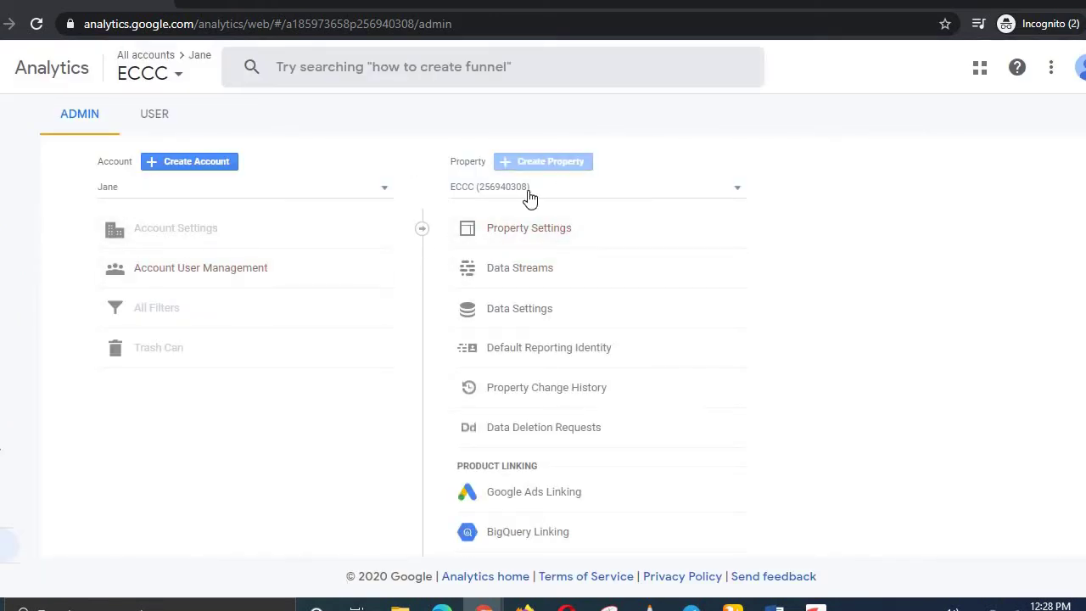
- Create a new Analytics account named 'Demo name' and continue down the setup form
left_click(212, 171)
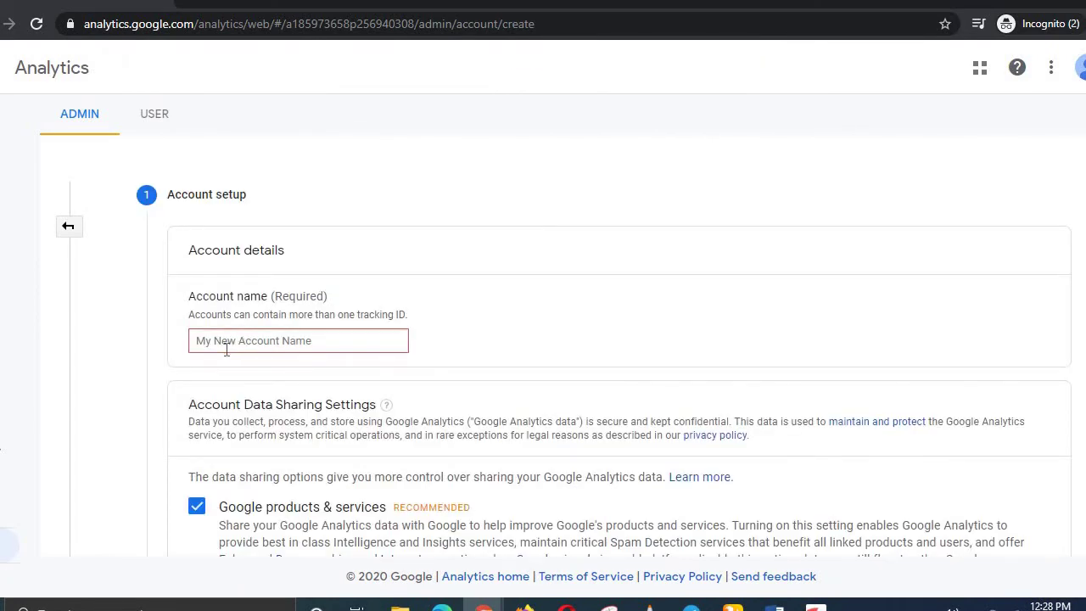
left_click(226, 343)
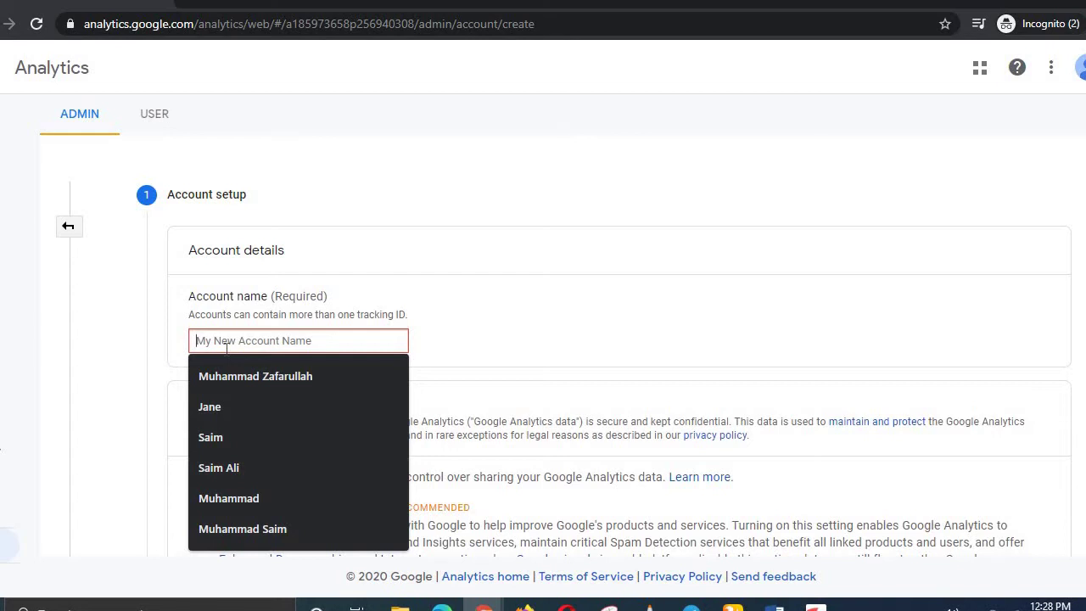
type("Demo name")
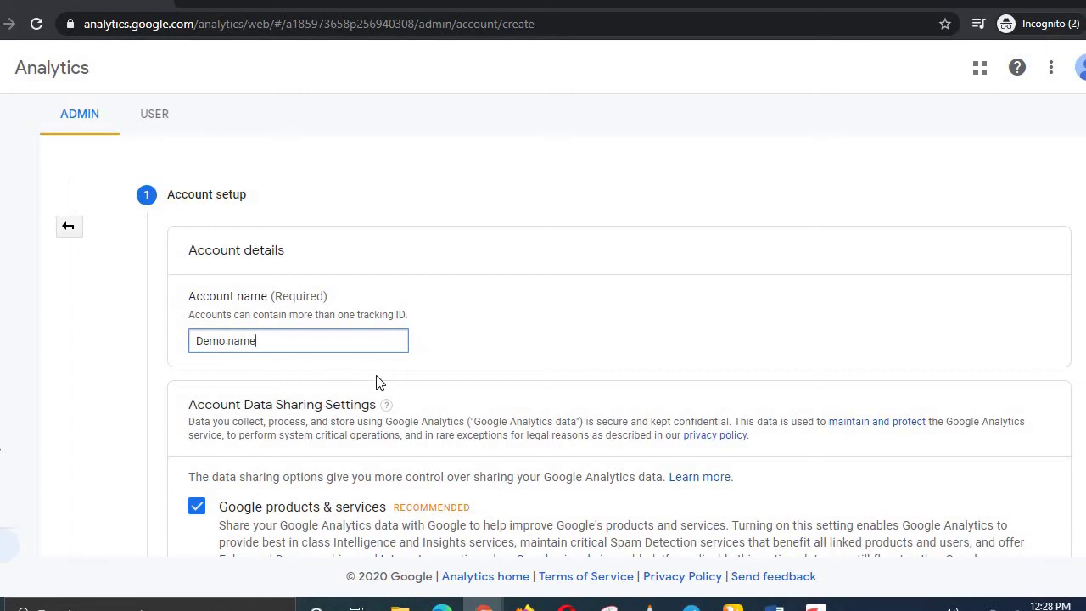
scroll(378, 382, "down", 4)
scroll(378, 382, "down", 2)
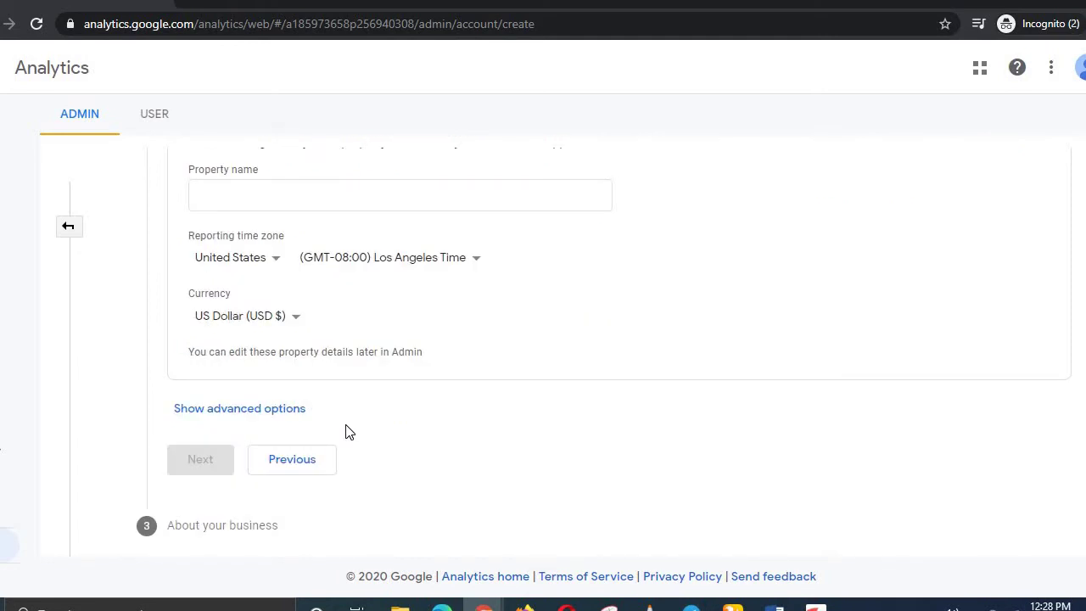
- Name the property 'Ecash', keep United States as reporting country, and expand advanced options
left_click(224, 260)
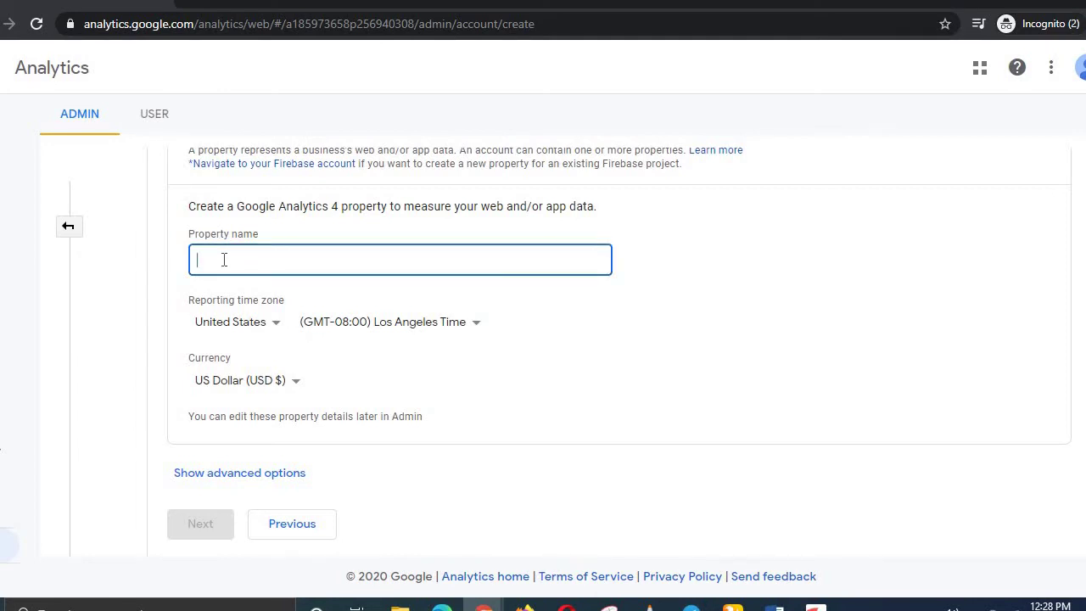
type("Ecash")
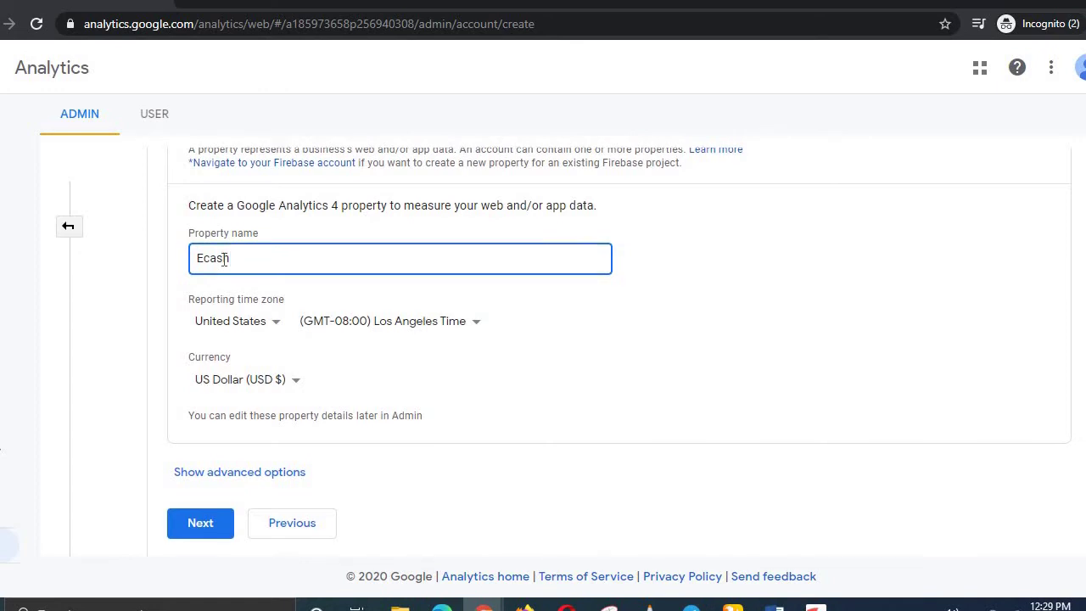
scroll(266, 266, "down", 1)
left_click(272, 262)
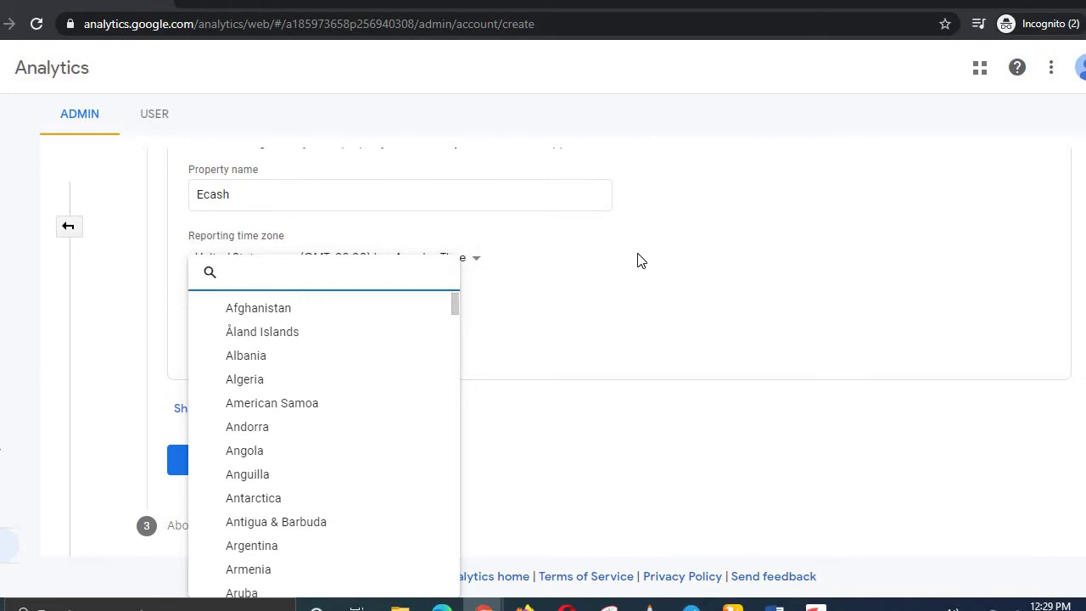
left_click(403, 246)
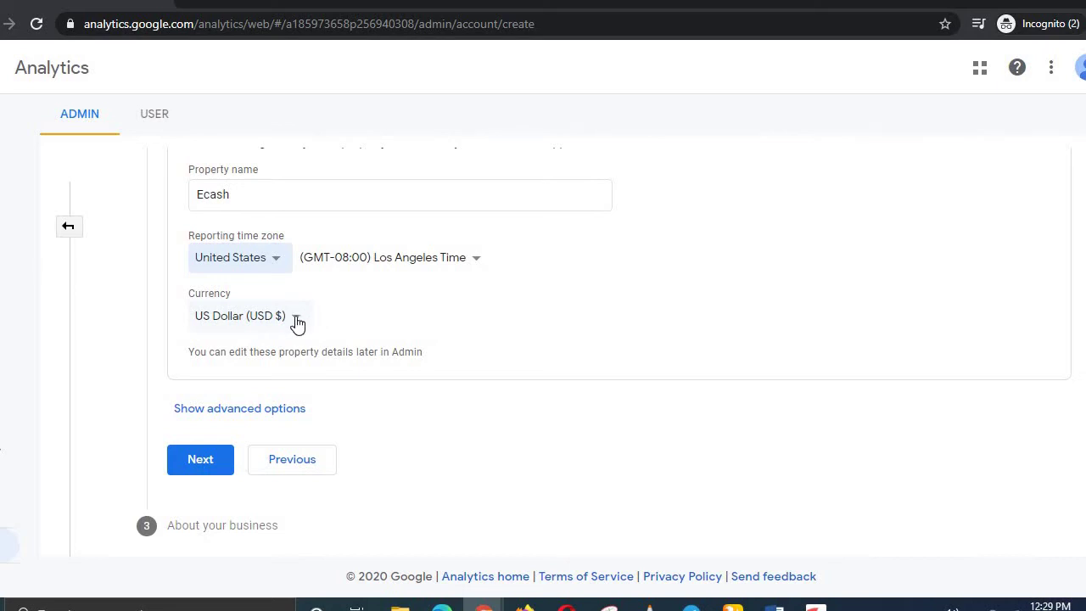
left_click(246, 416)
scroll(429, 408, "down", 2)
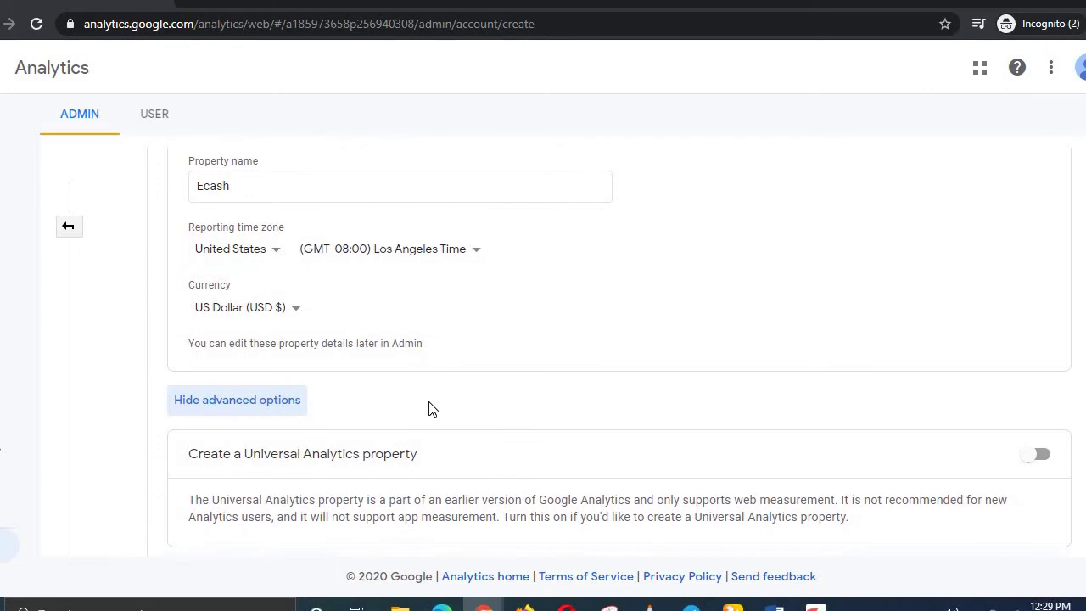
scroll(428, 408, "down", 1)
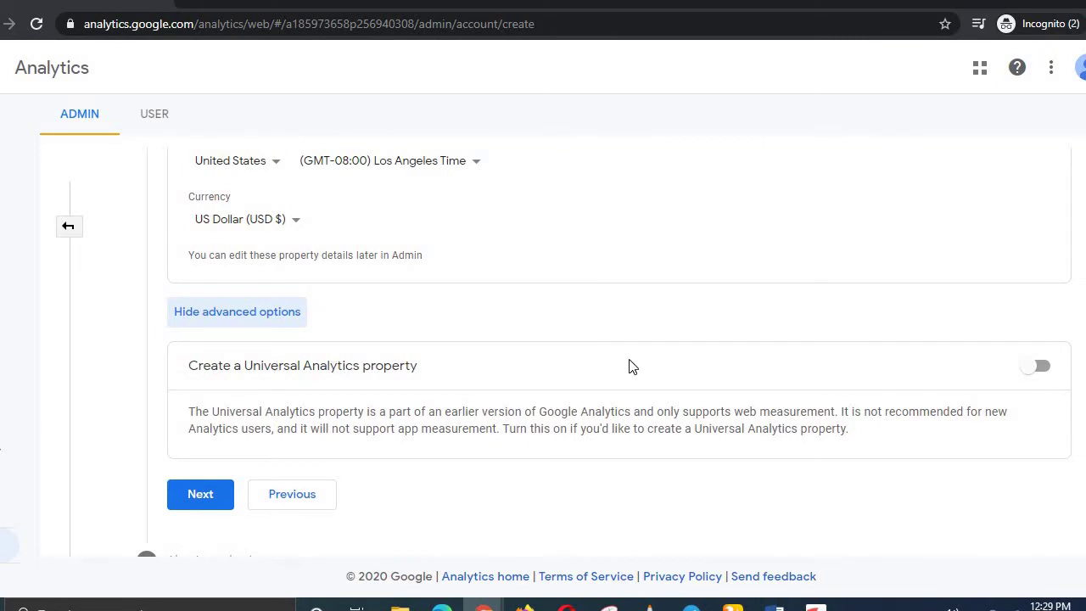
- Enable Universal Analytics property creation and paste the eccashforhomes.com address as the website URL
left_click(1043, 367)
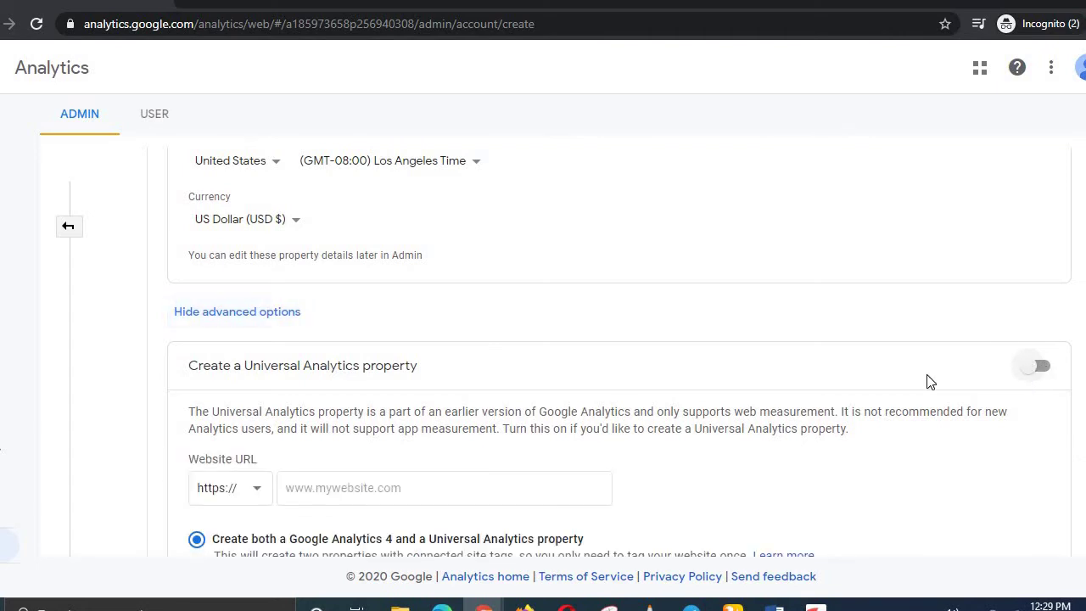
scroll(529, 396, "down", 2)
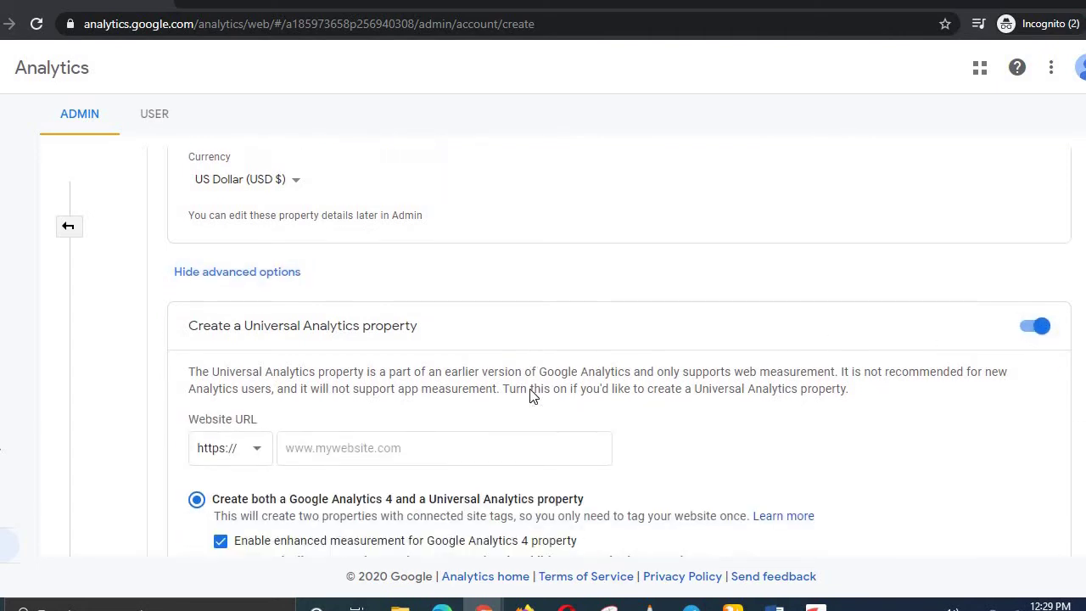
left_click(332, 377)
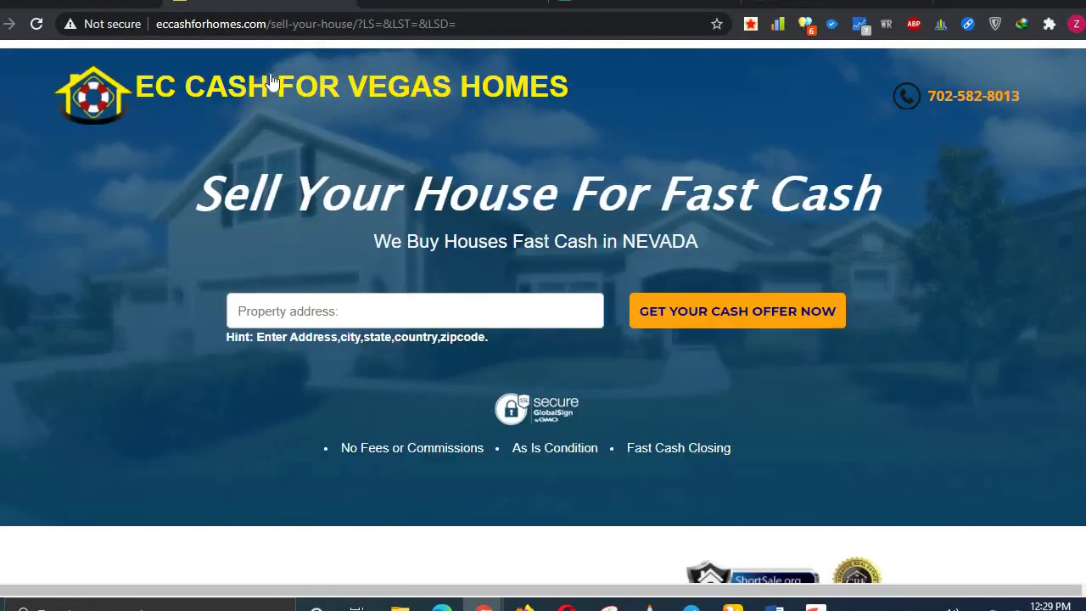
left_click_drag(267, 23, 156, 24)
key("ctrl+c")
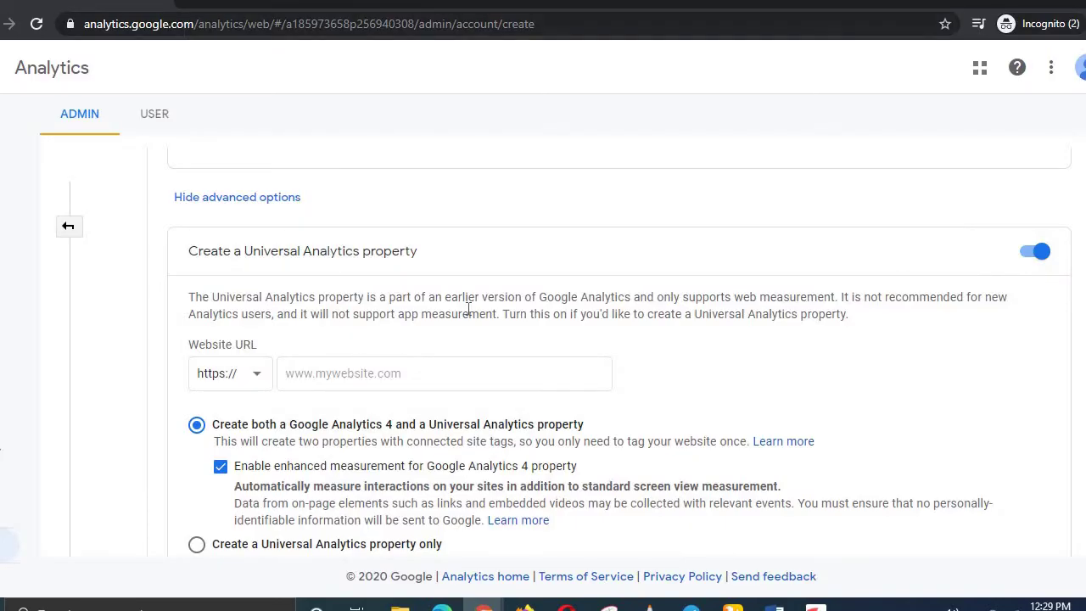
left_click(363, 382)
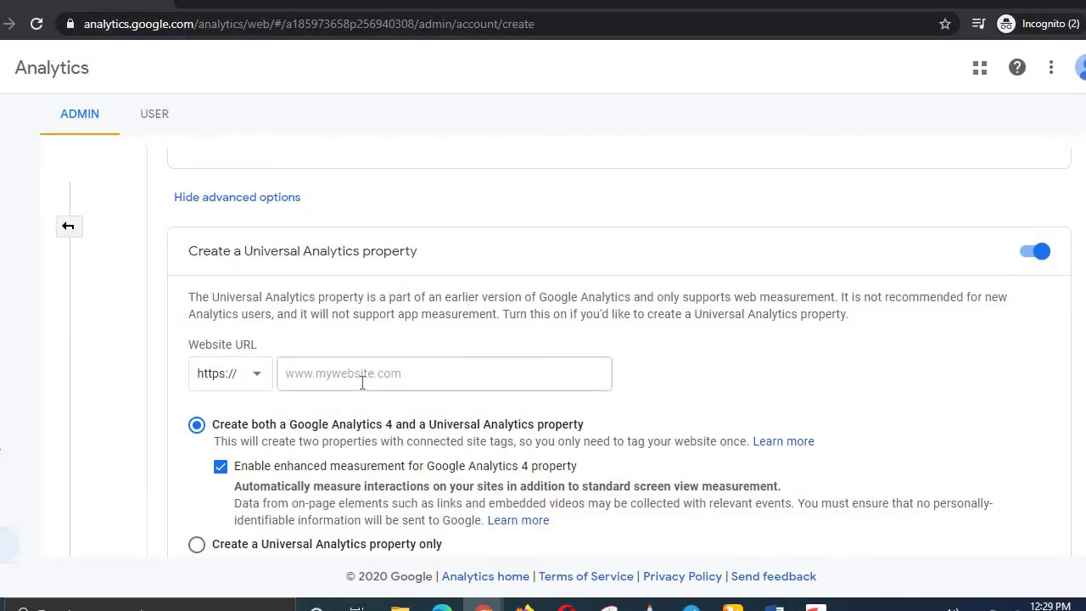
key("ctrl+v")
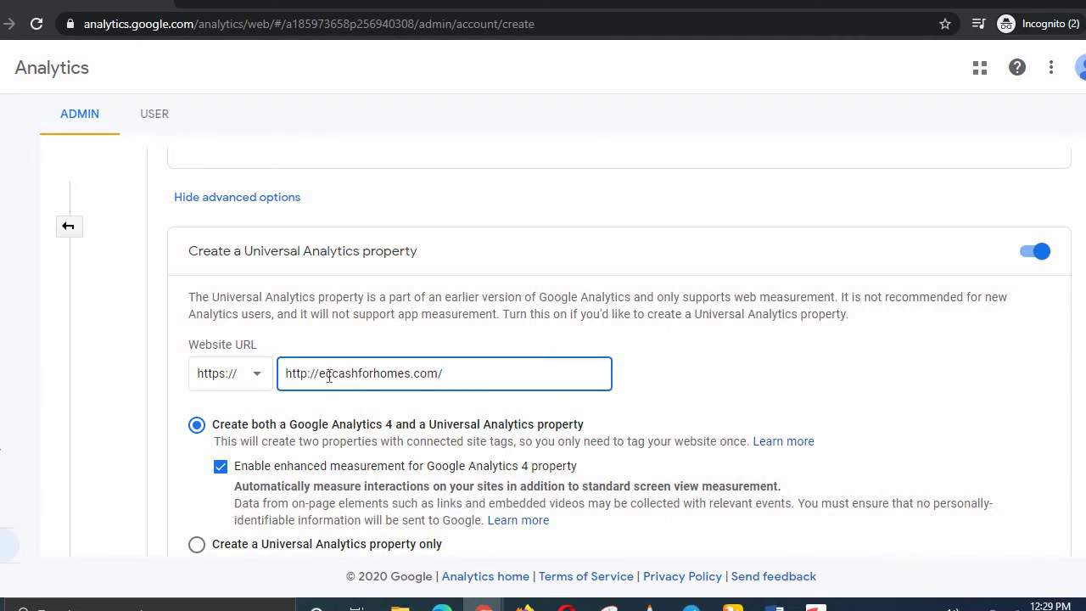
left_click(259, 383)
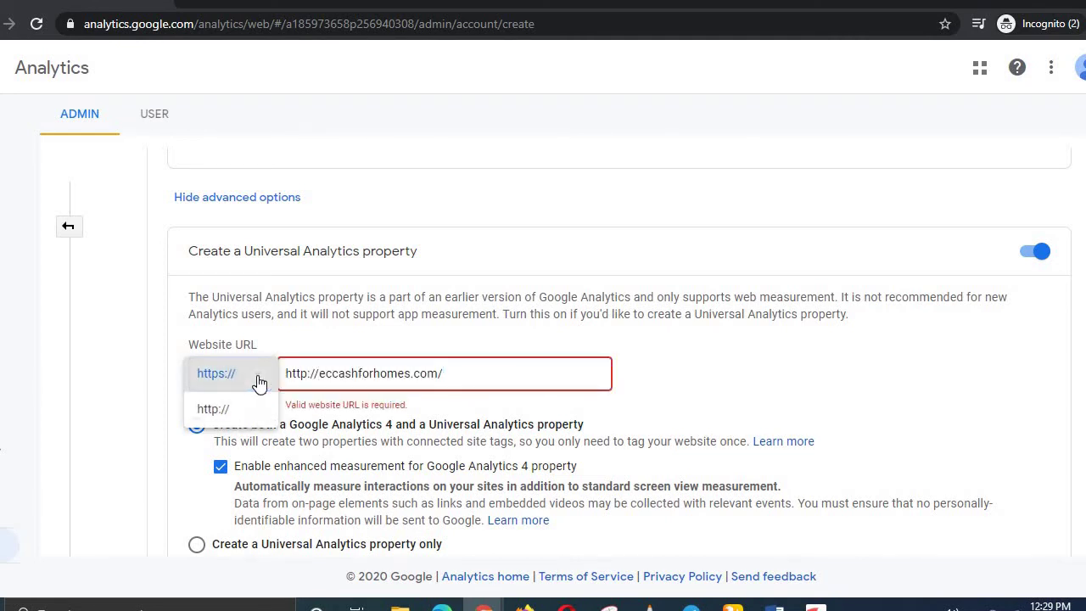
left_click(224, 412)
left_click_drag(317, 373, 275, 378)
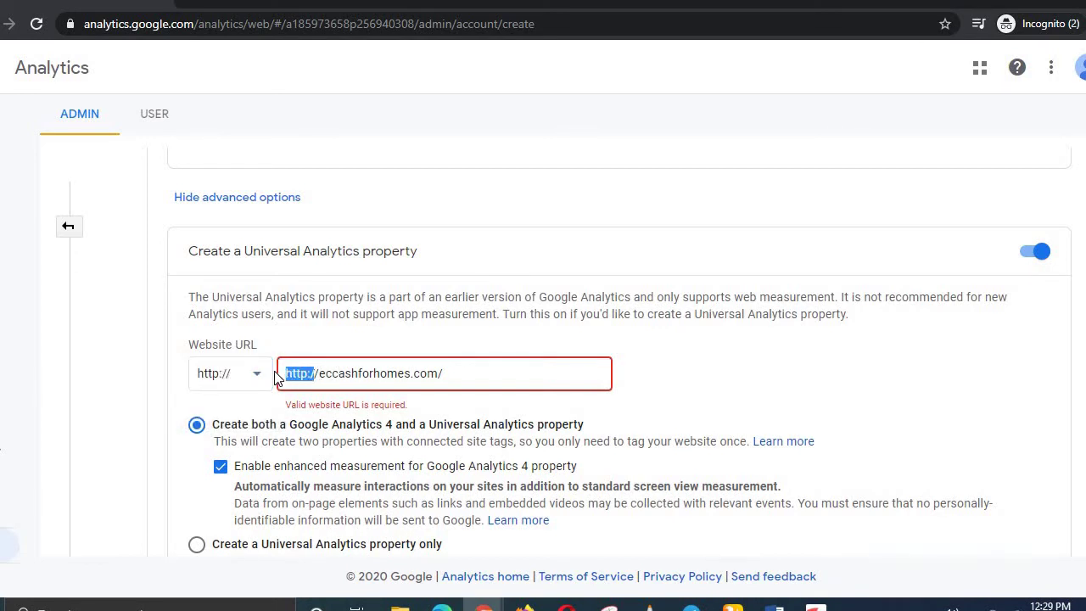
key("BackSpace")
key("Delete")
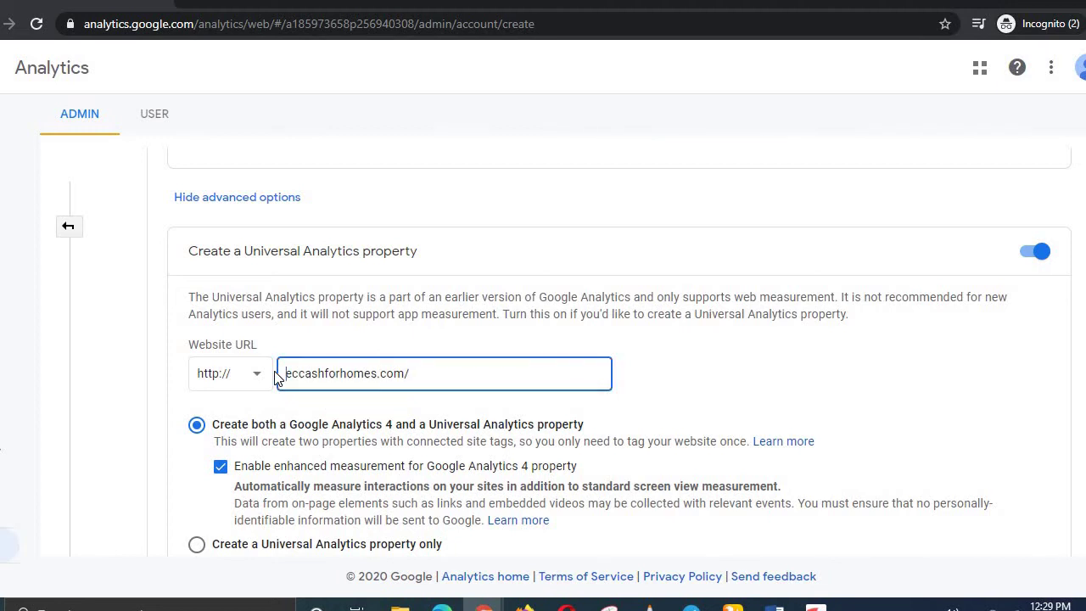
scroll(472, 397, "down", 2)
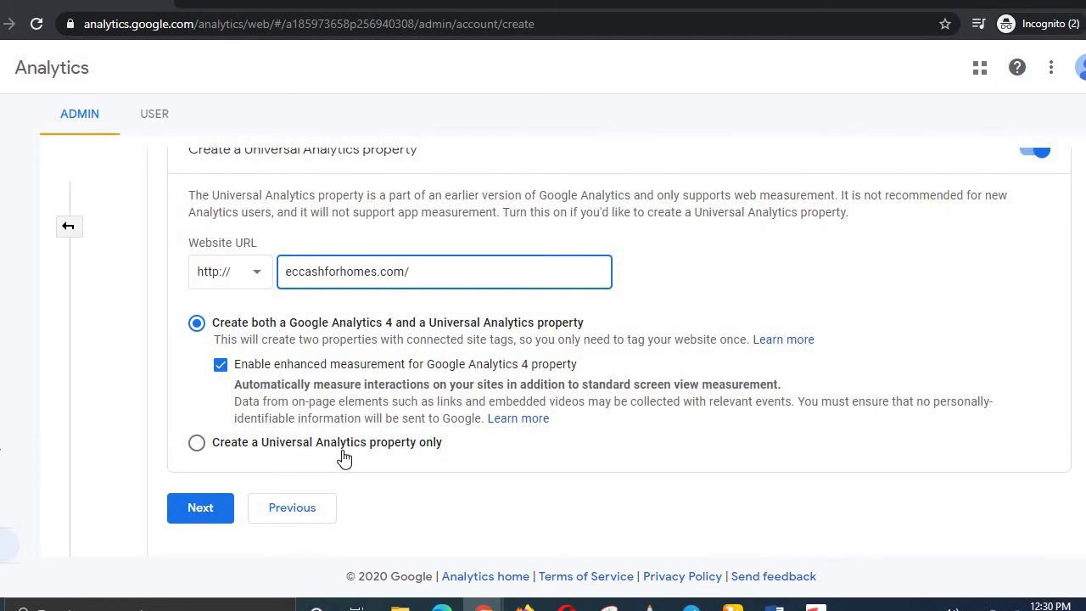
left_click(199, 448)
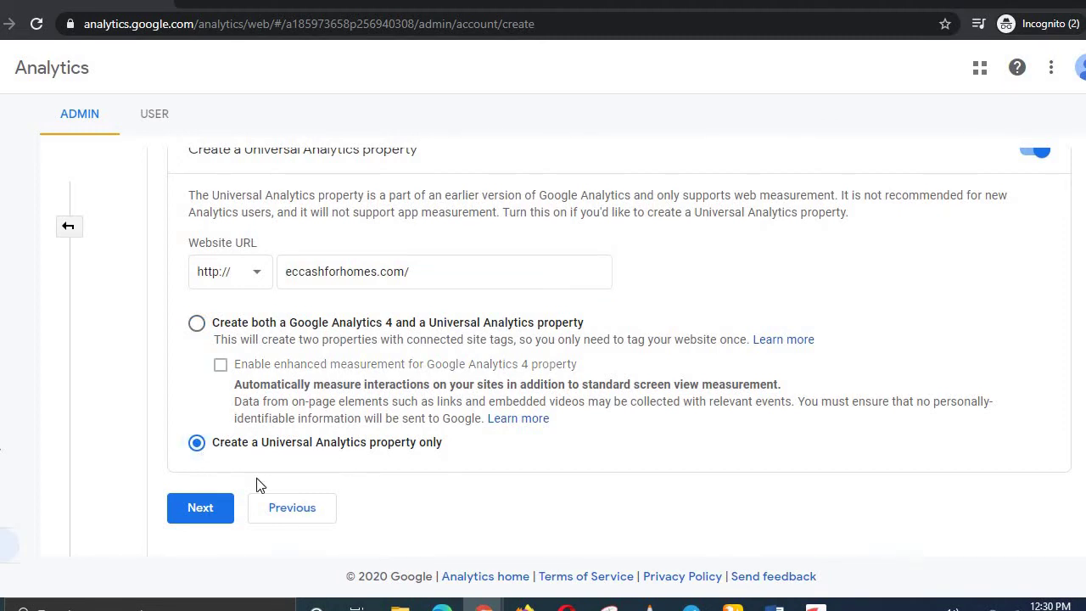
left_click(219, 508)
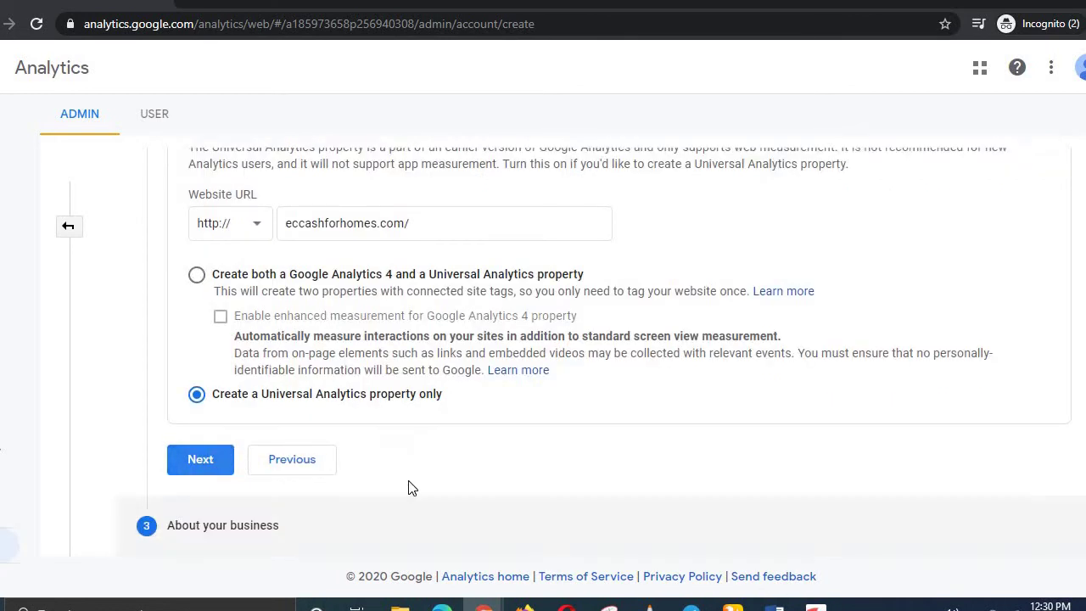
- Set the industry category to Real Estate and the business size to Small
scroll(307, 274, "up", 3)
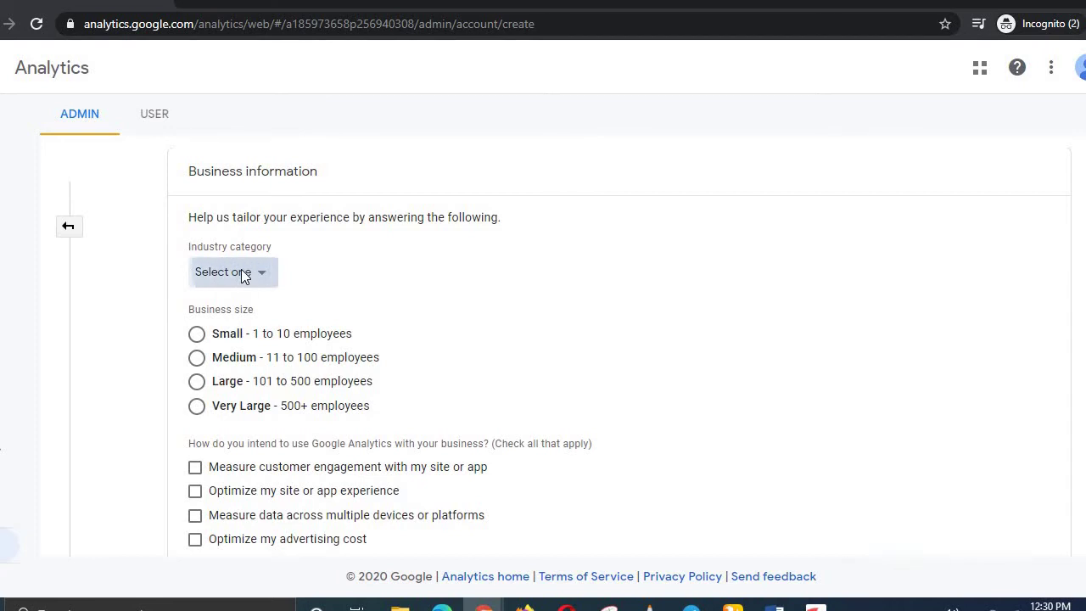
left_click(243, 273)
type("R")
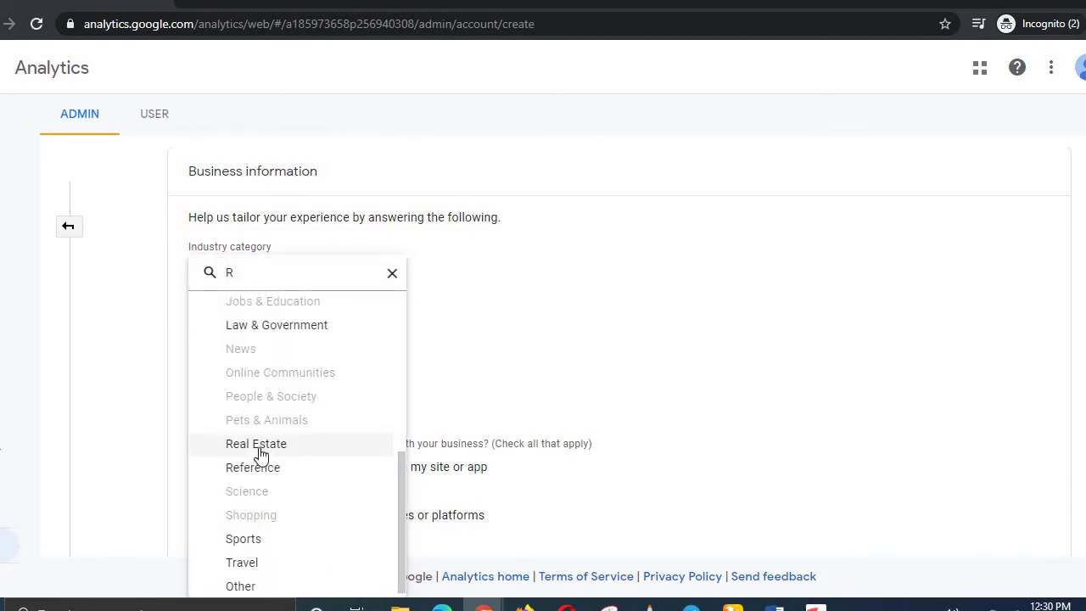
left_click(261, 450)
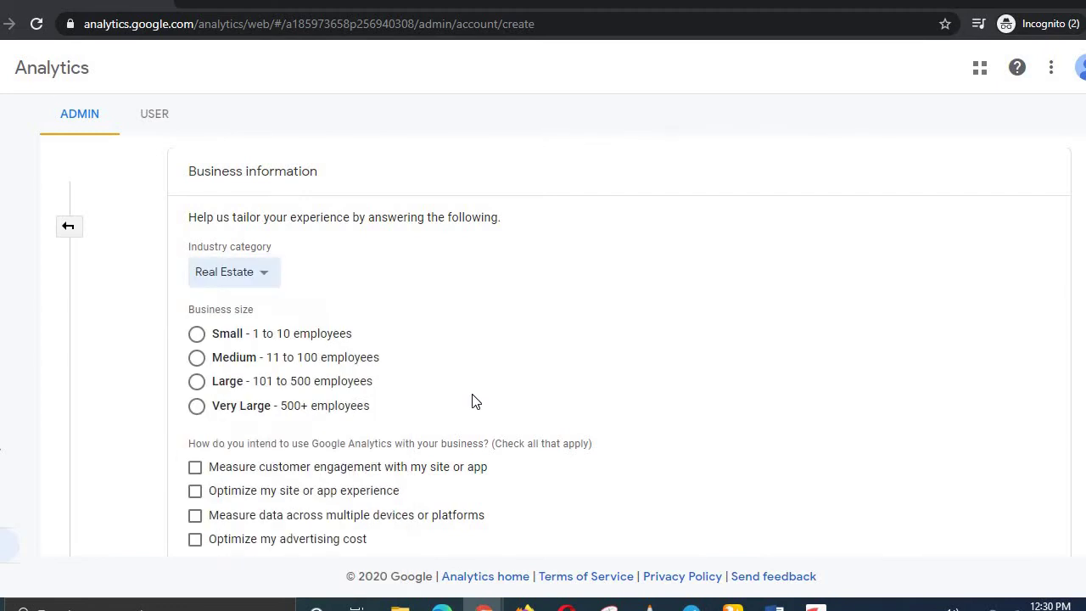
left_click(200, 340)
- Tick lead generation, engagement, conversions and online sales goals, then create the account
scroll(325, 348, "down", 1)
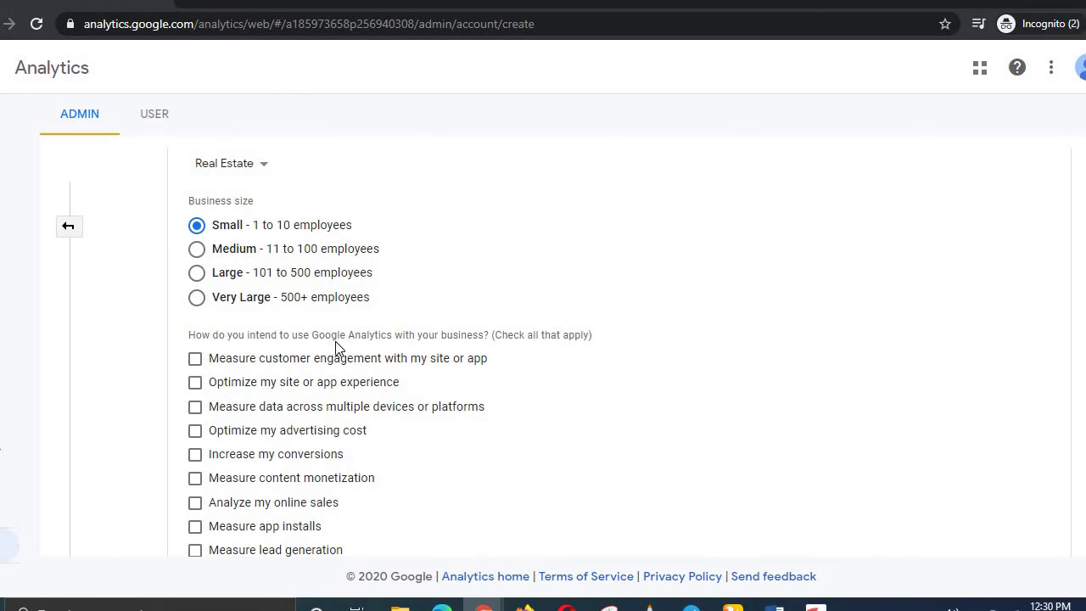
scroll(335, 341, "down", 1)
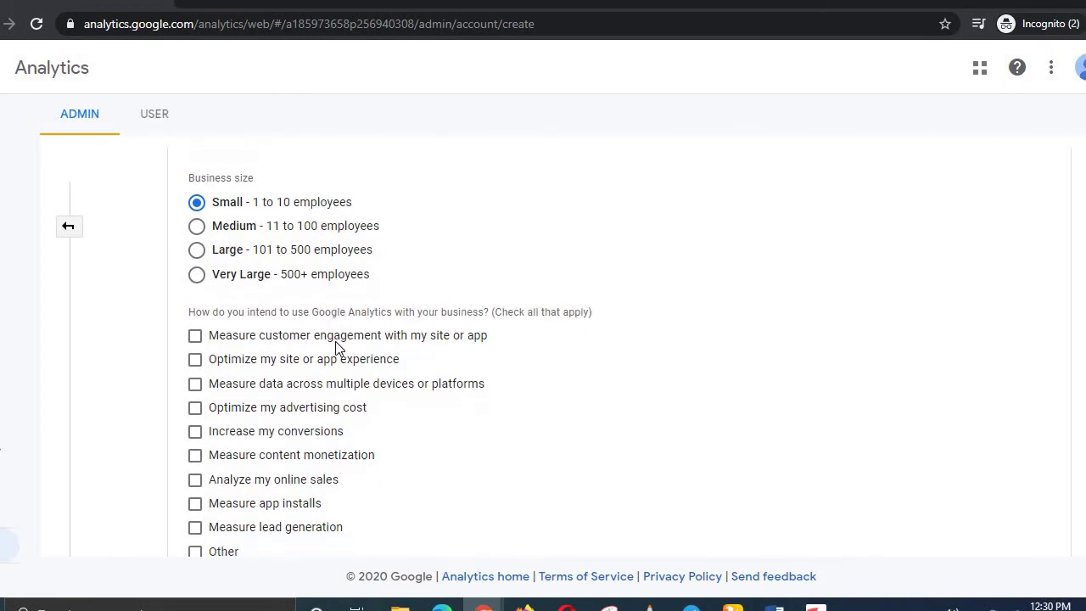
left_click(196, 519)
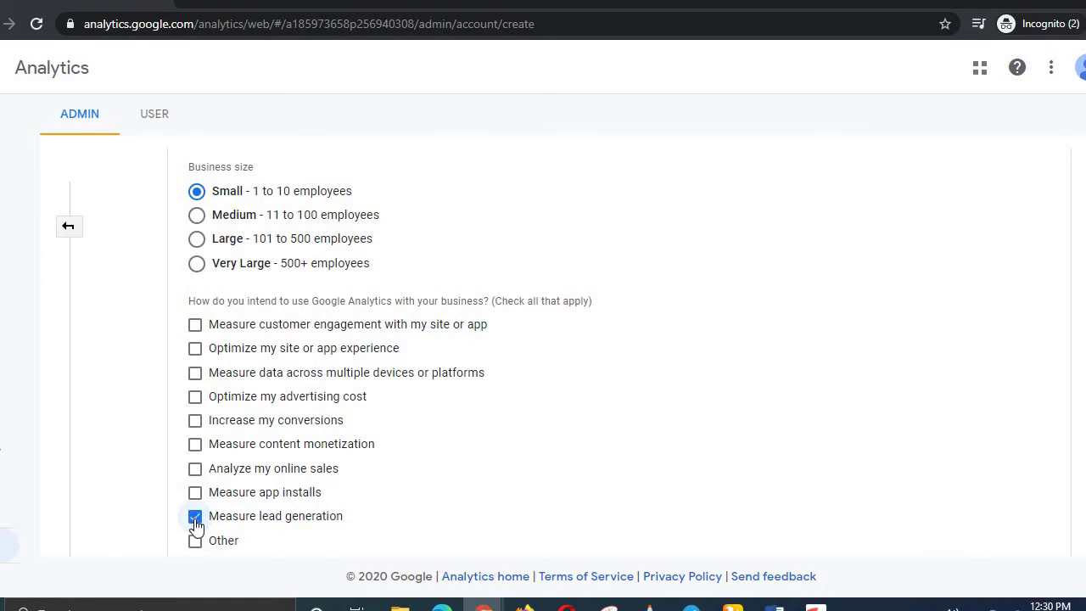
left_click(200, 335)
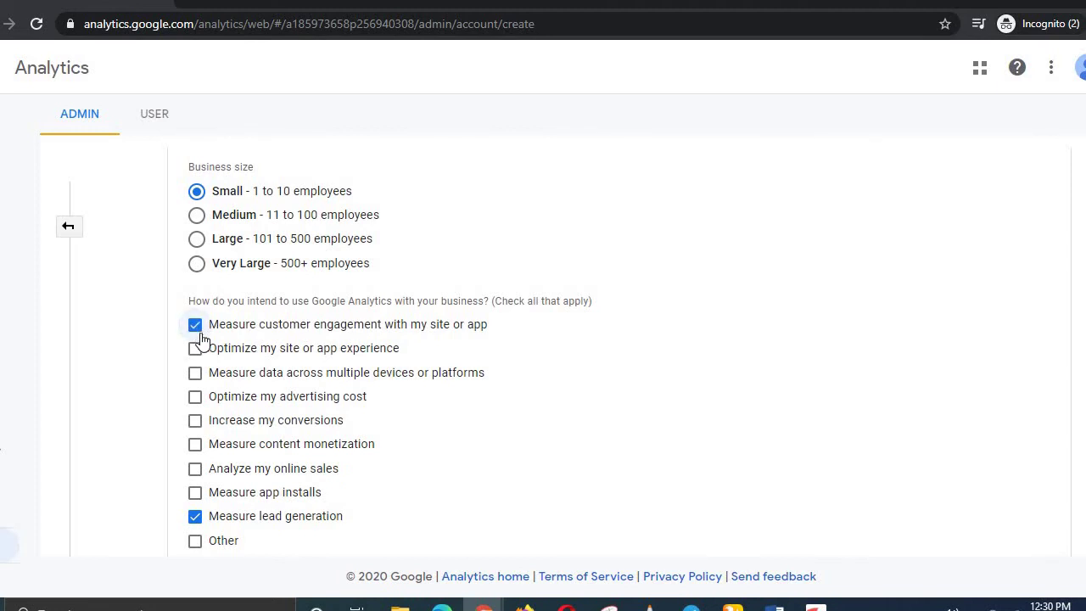
left_click(197, 423)
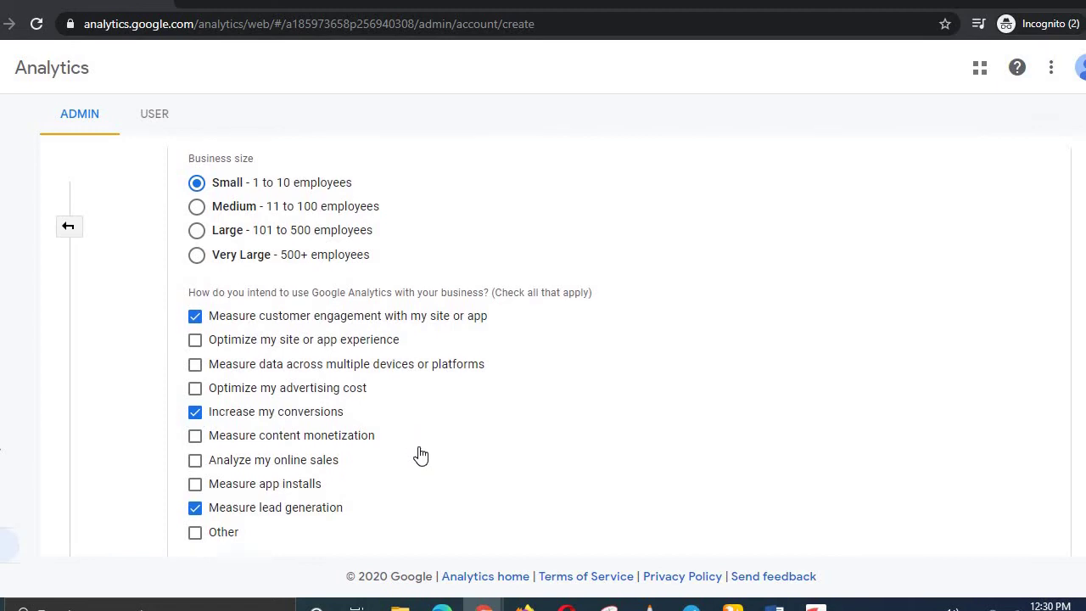
scroll(417, 453, "down", 1)
left_click(196, 388)
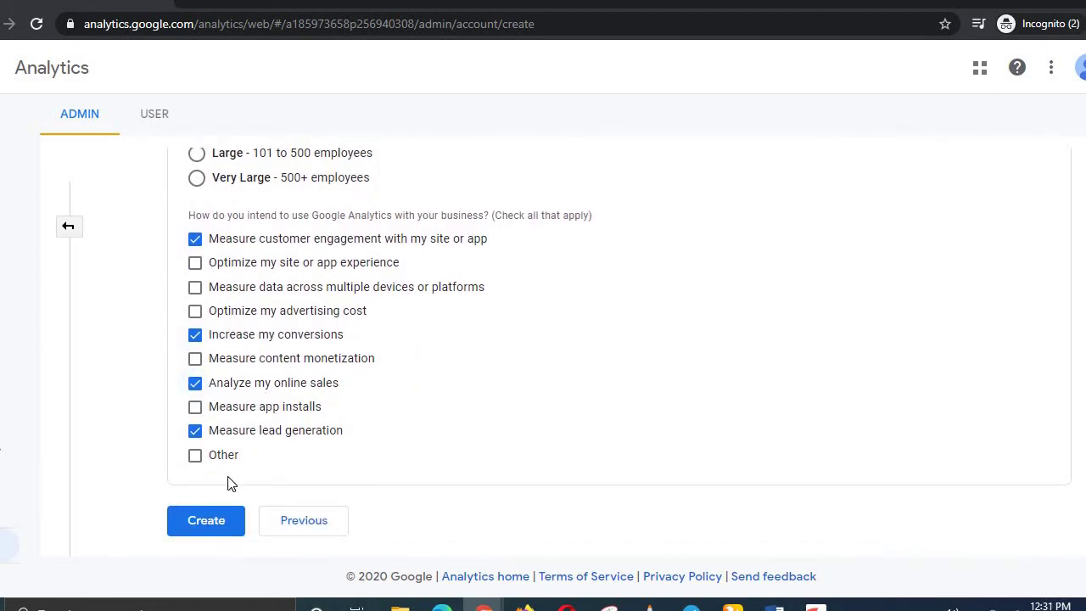
left_click(203, 520)
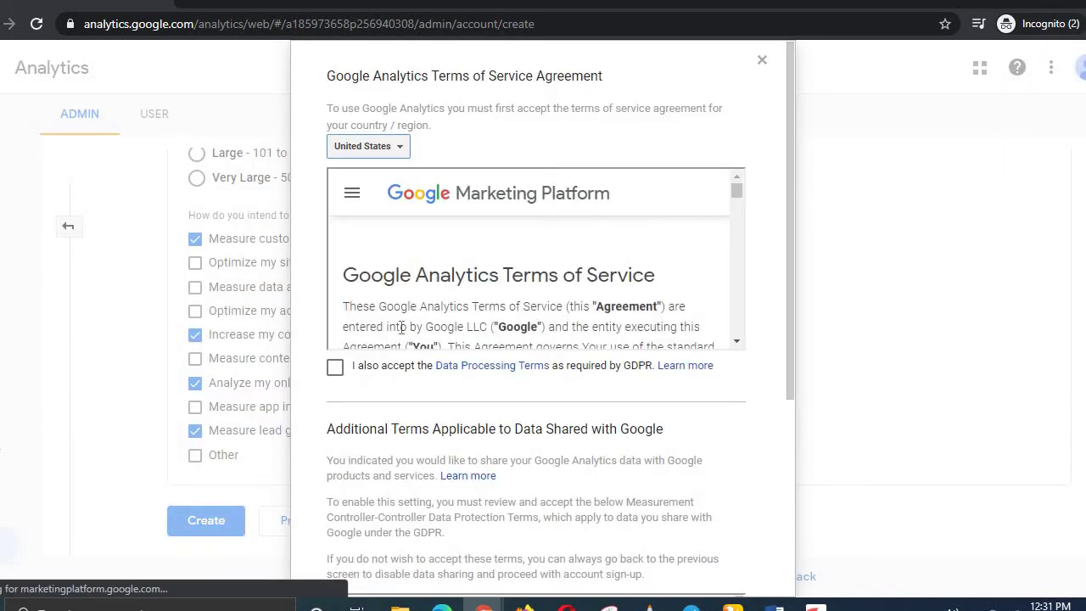
- Accept the GDPR Data Processing Terms and Controller-Controller Data Protection Terms
scroll(402, 312, "down", 1)
scroll(402, 312, "down", 1)
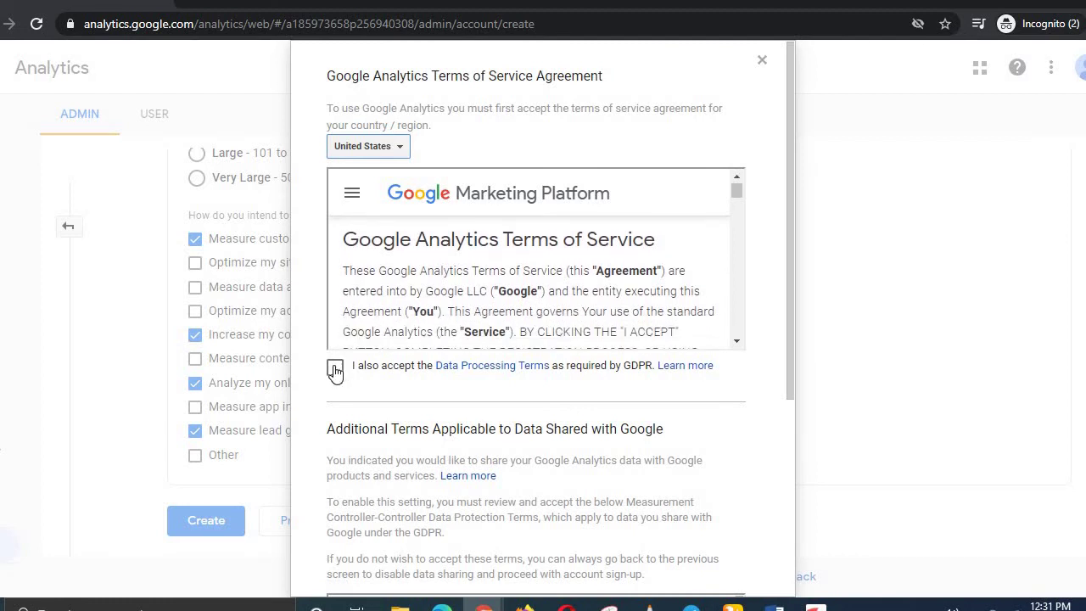
left_click(335, 369)
scroll(408, 396, "down", 4)
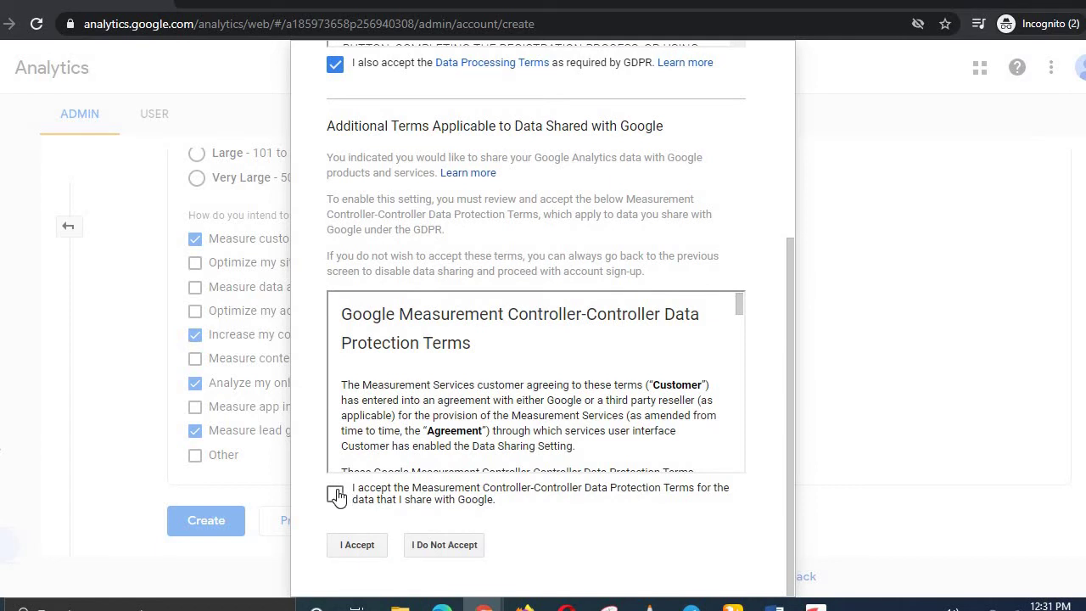
left_click(357, 497)
left_click(346, 550)
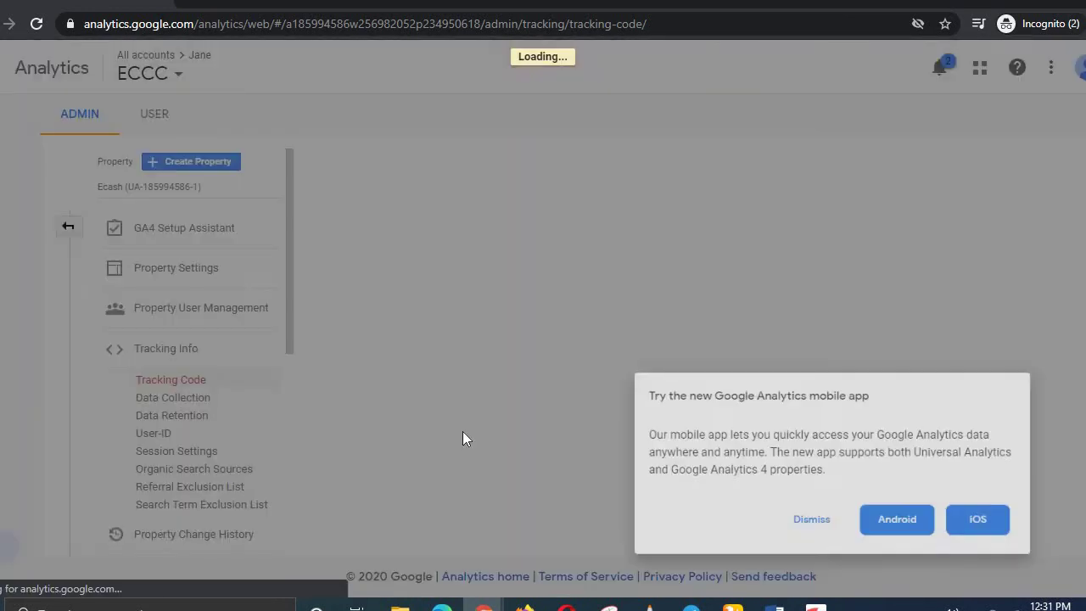
- Dismiss the app prompt and announcements, copy the gtag.js Global Site Tag snippet, then switch windows
left_click(807, 539)
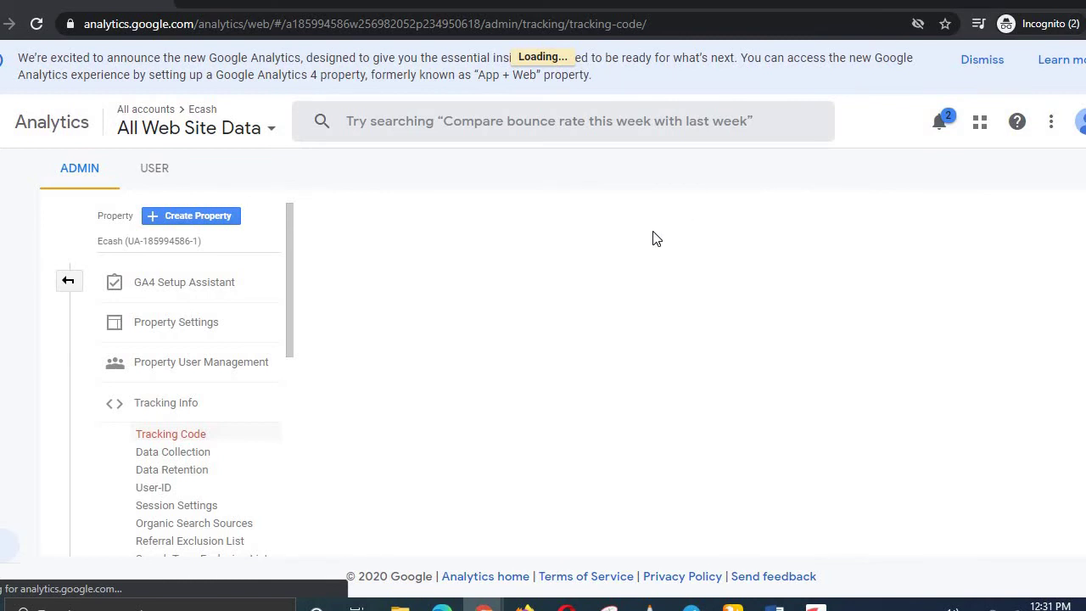
left_click(972, 65)
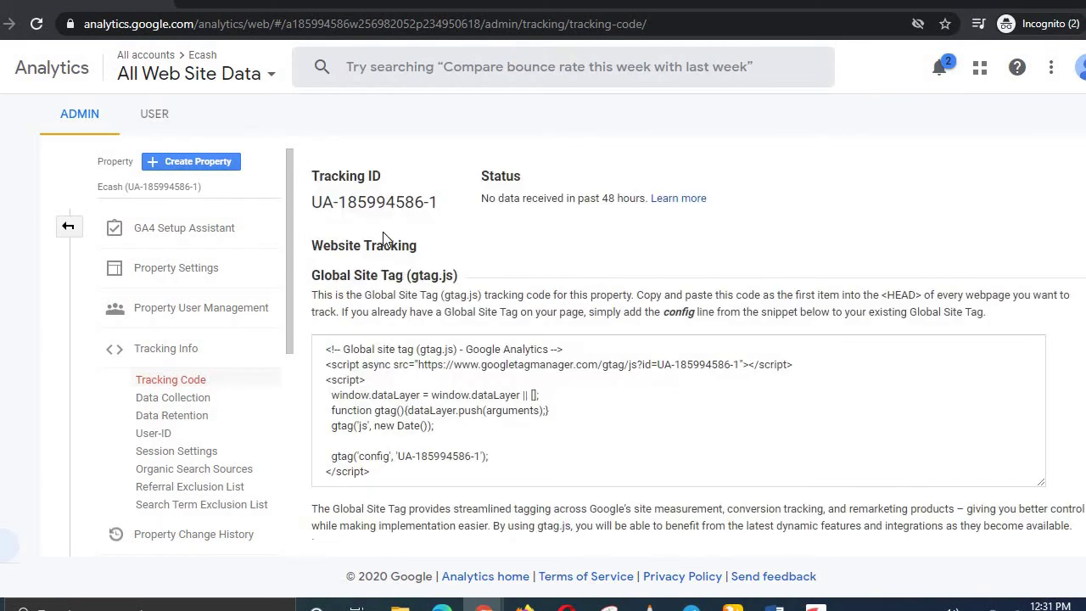
triple_click(374, 201)
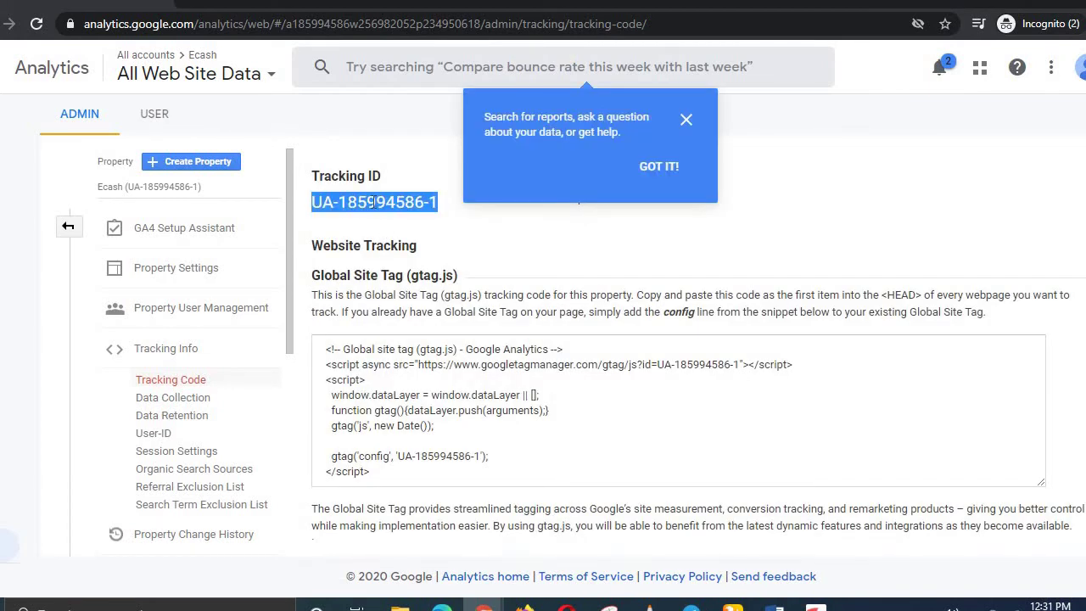
left_click(655, 168)
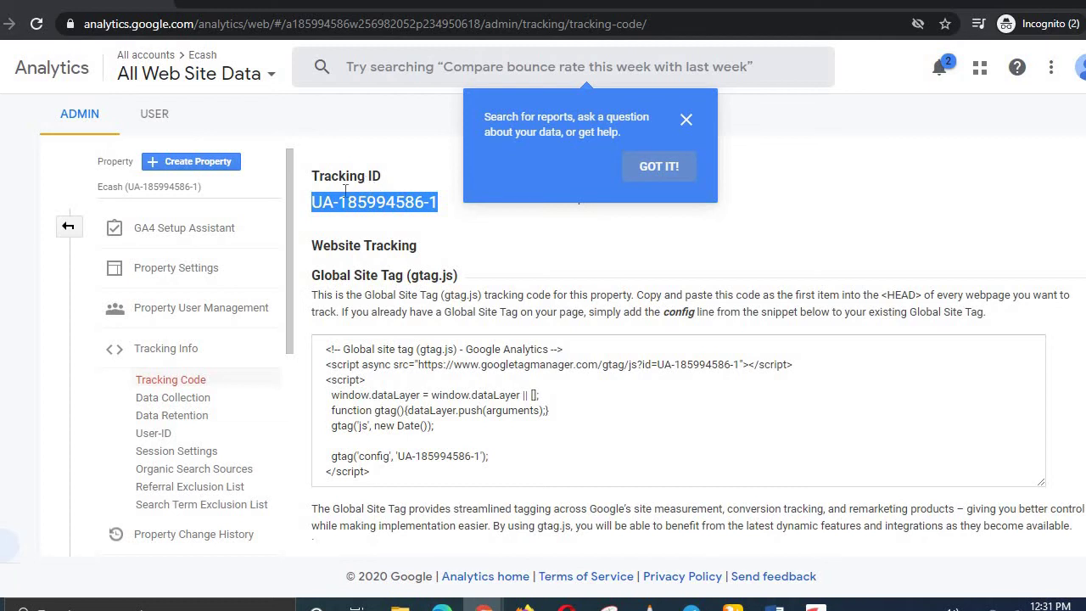
left_click(378, 469)
key("ctrl+c")
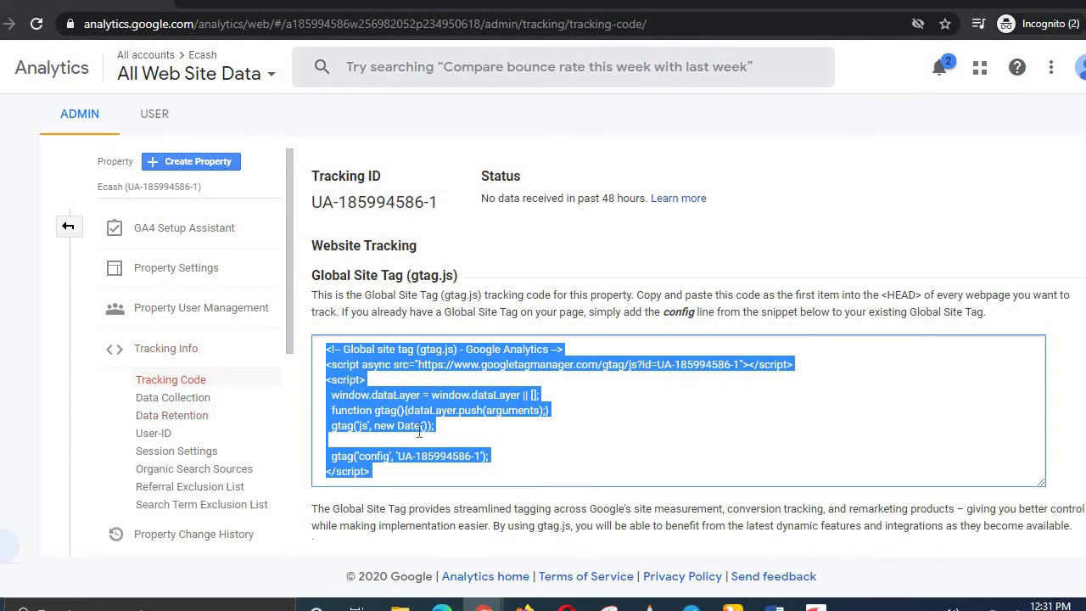
left_click(484, 604)
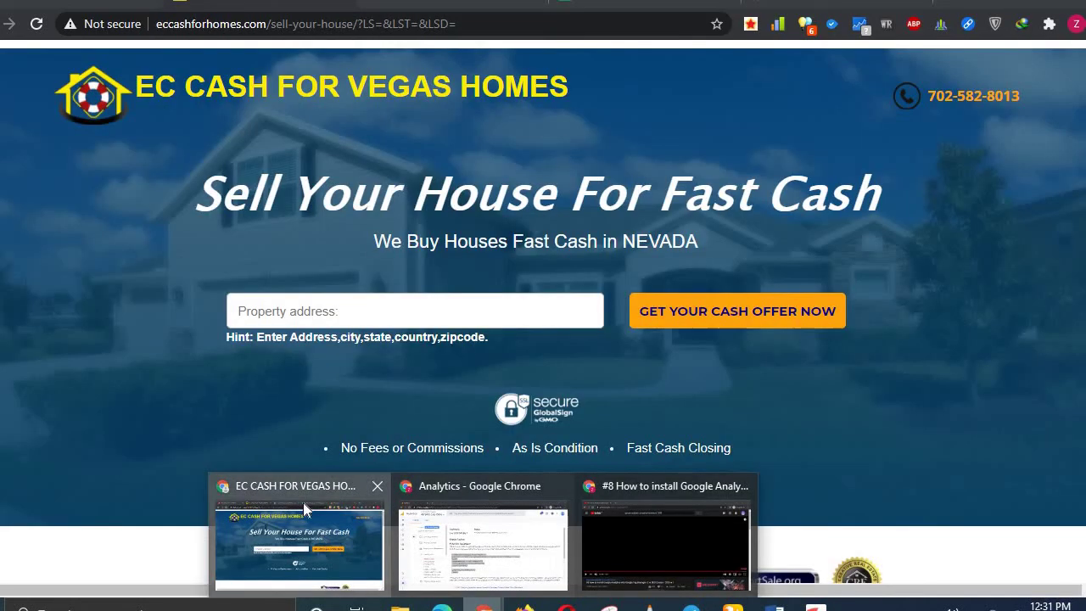
- Switch to the ePartner website settings window and place the cursor in the Google Analytics field
left_click(303, 502)
key("alt+Tab")
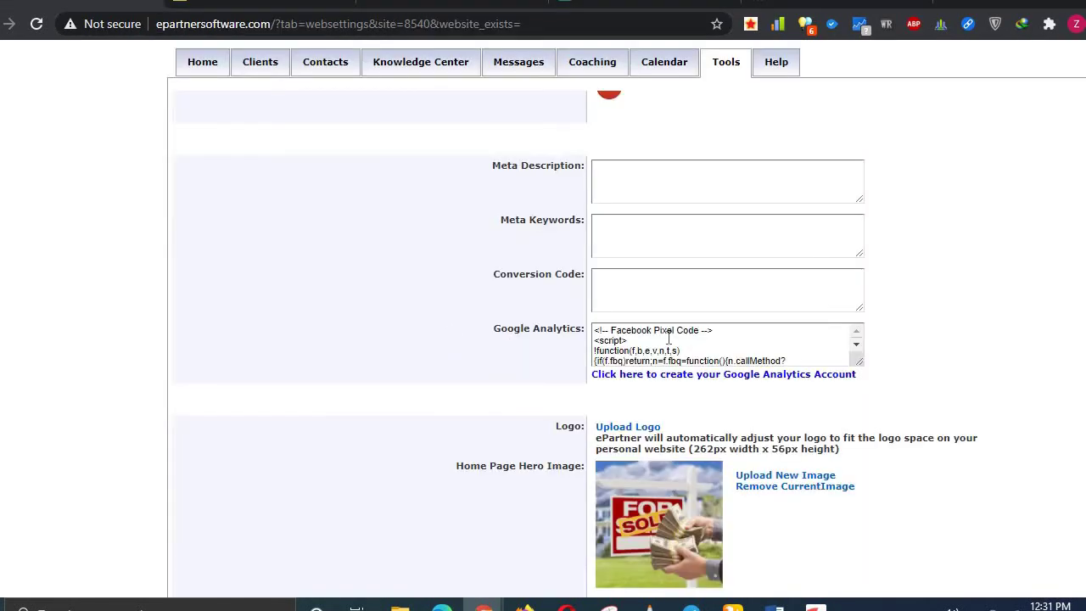
scroll(668, 338, "down", 1)
left_click(596, 333)
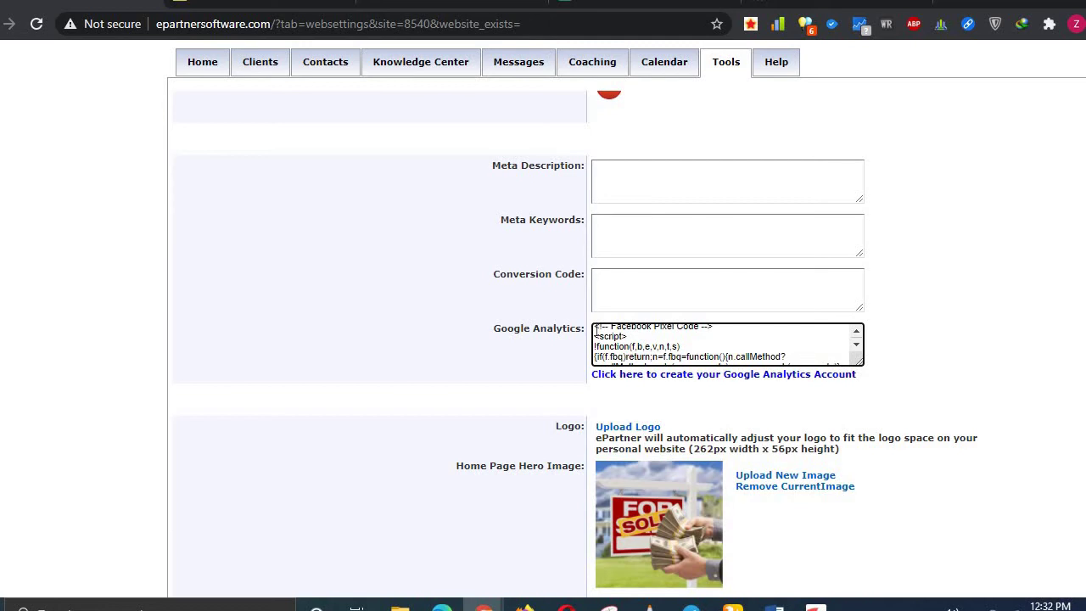
- Paste the gtag.js snippet on new lines above the existing Facebook Pixel code
scroll(596, 333, "up", 1)
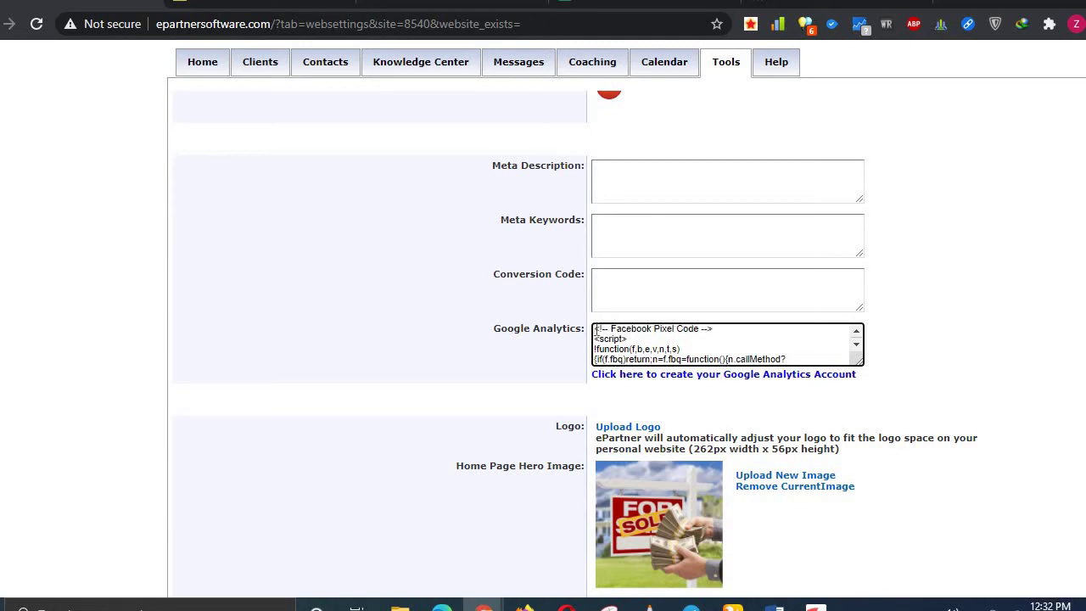
key("Return")
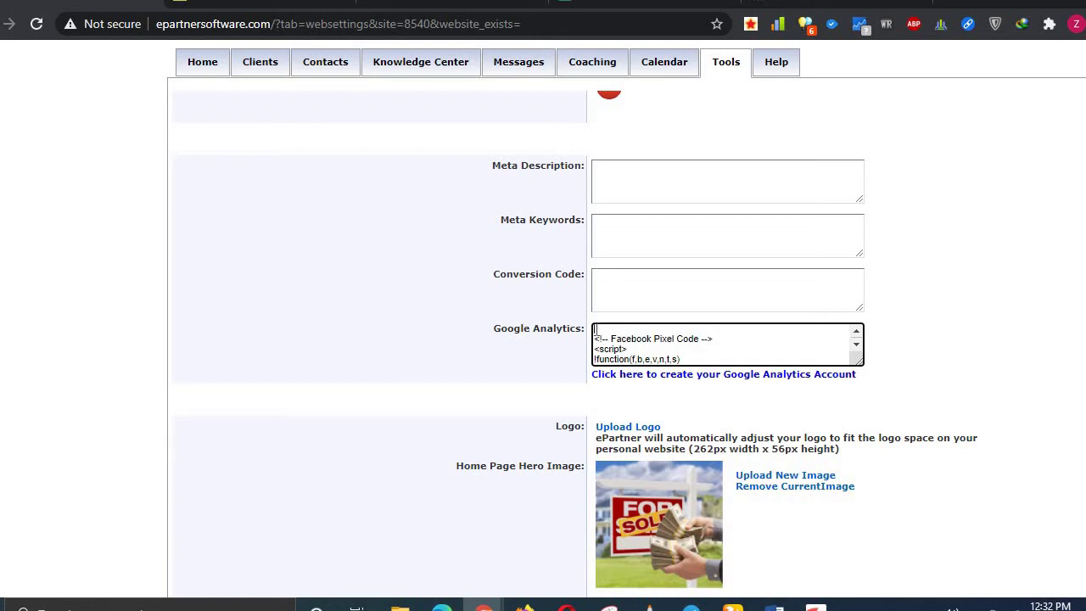
key("Return")
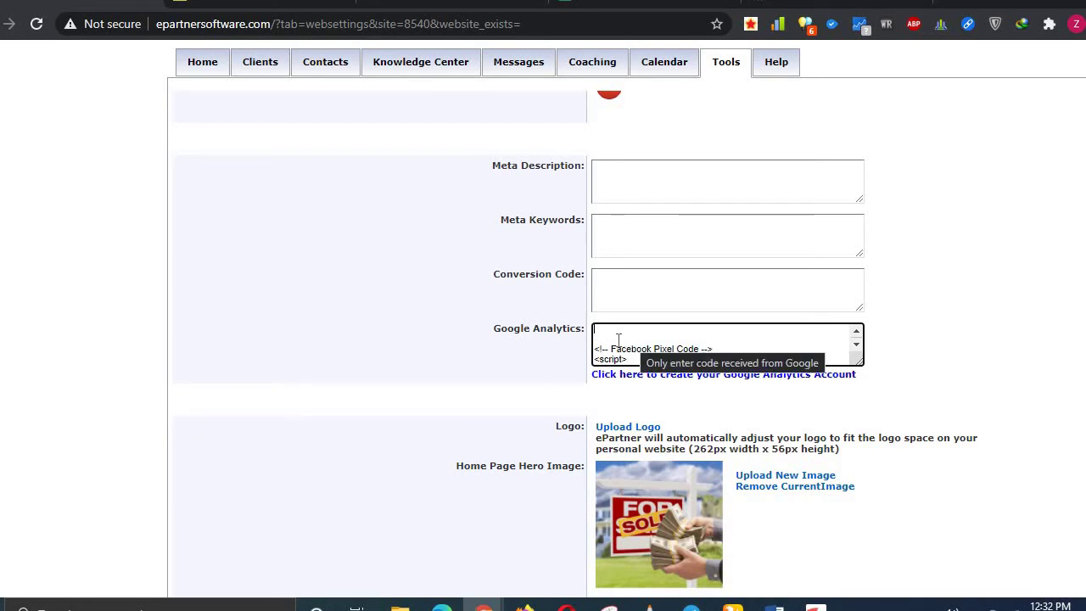
key("ctrl+v")
scroll(618, 340, "up", 2)
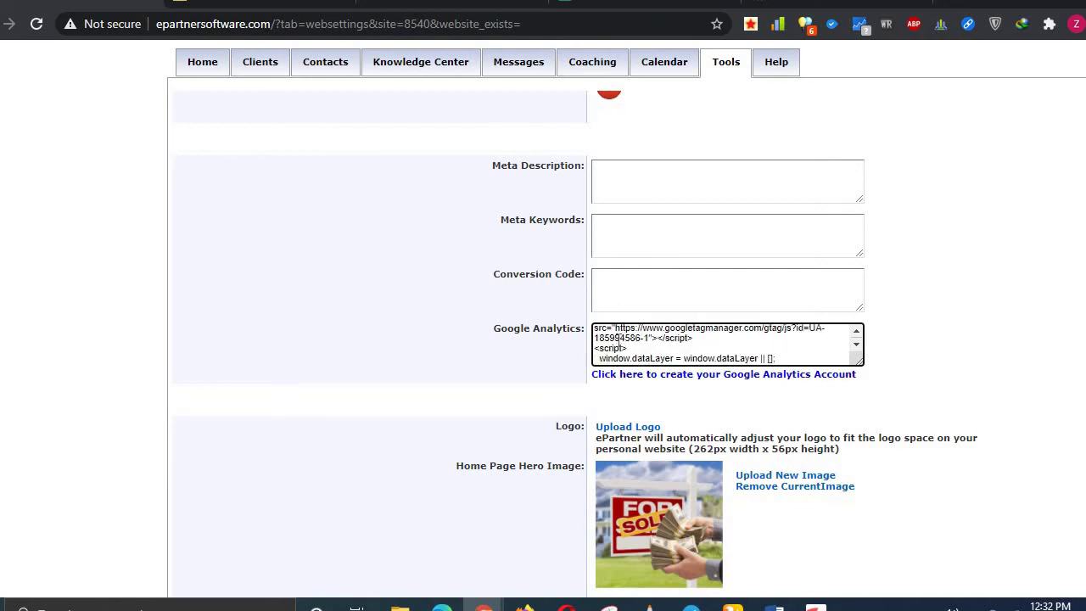
scroll(619, 340, "up", 1)
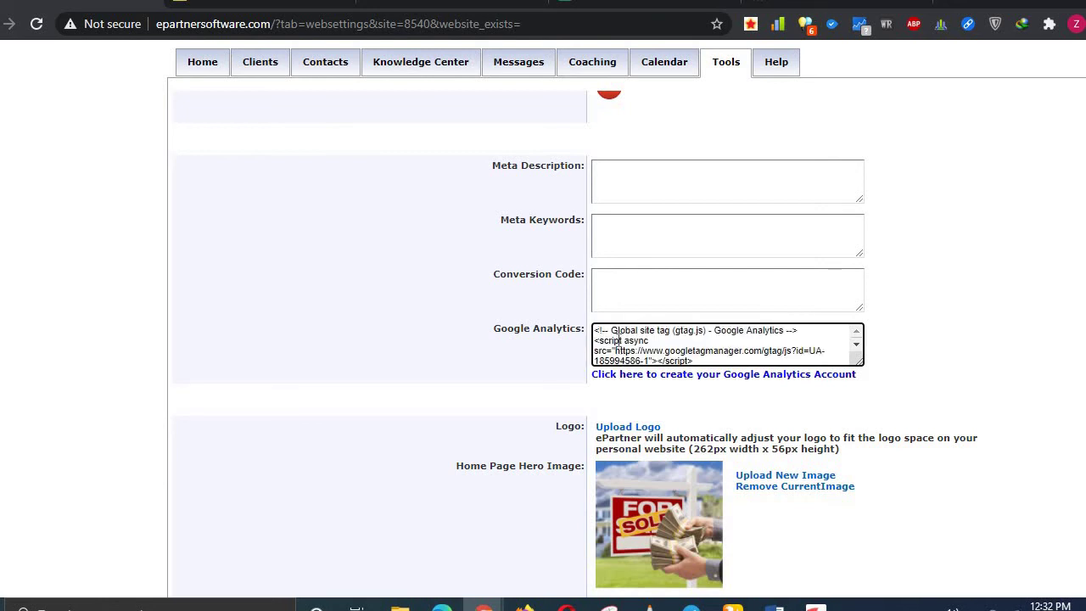
scroll(618, 340, "down", 3)
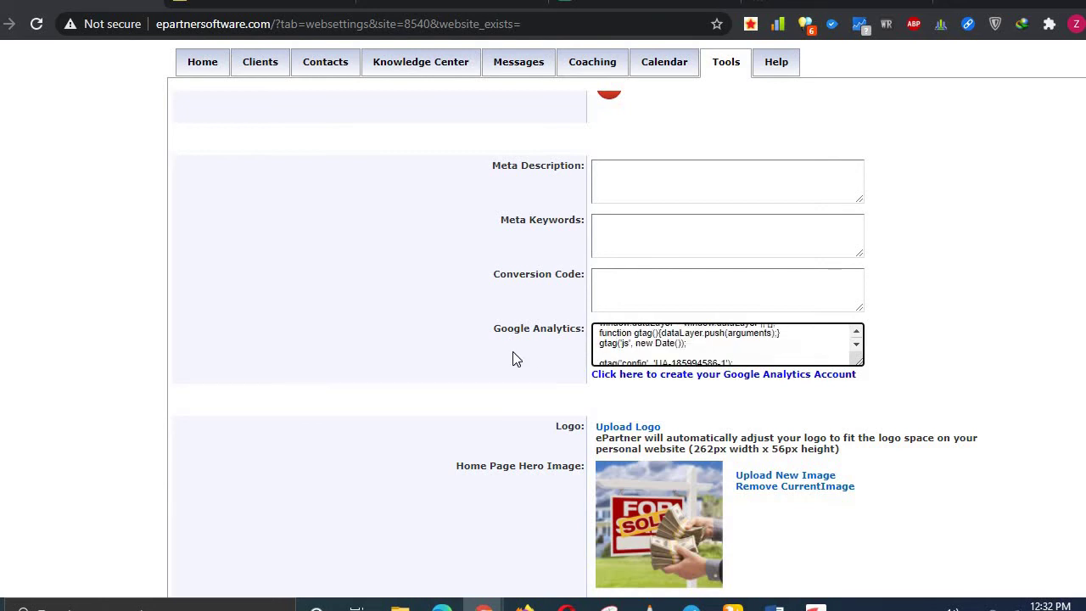
scroll(512, 358, "down", 1)
scroll(513, 358, "down", 8)
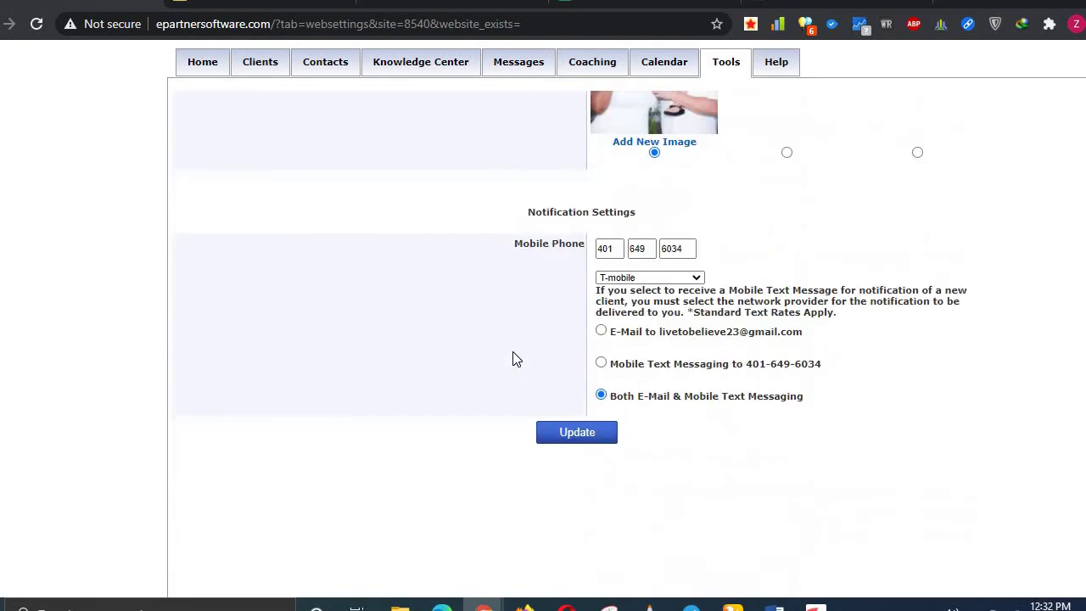
- Save the ePartner website settings with Update and switch to the eccashforhomes.com tab
left_click(580, 424)
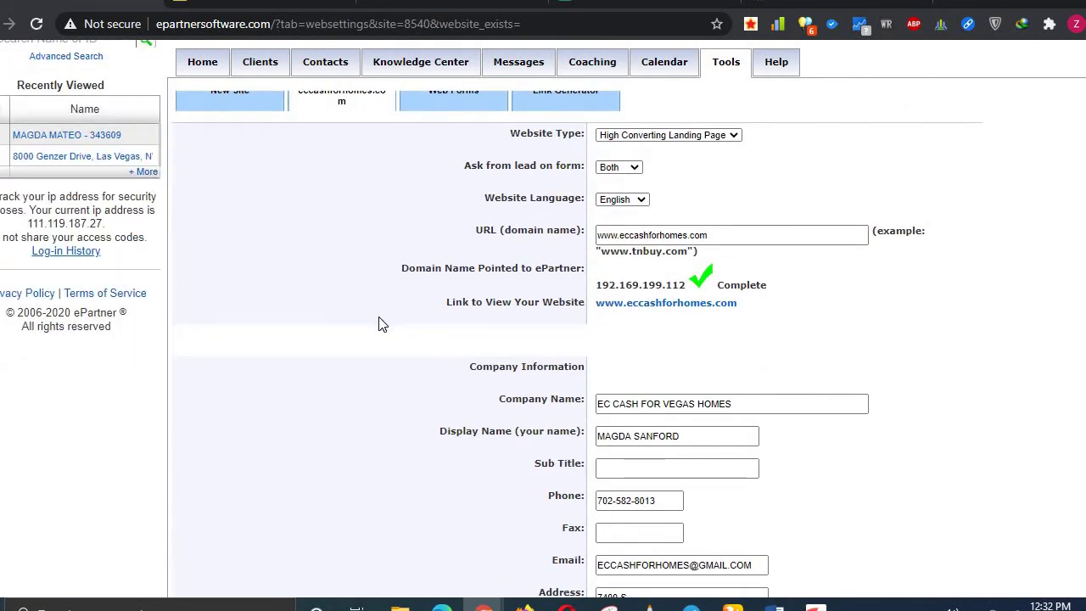
scroll(379, 323, "down", 4)
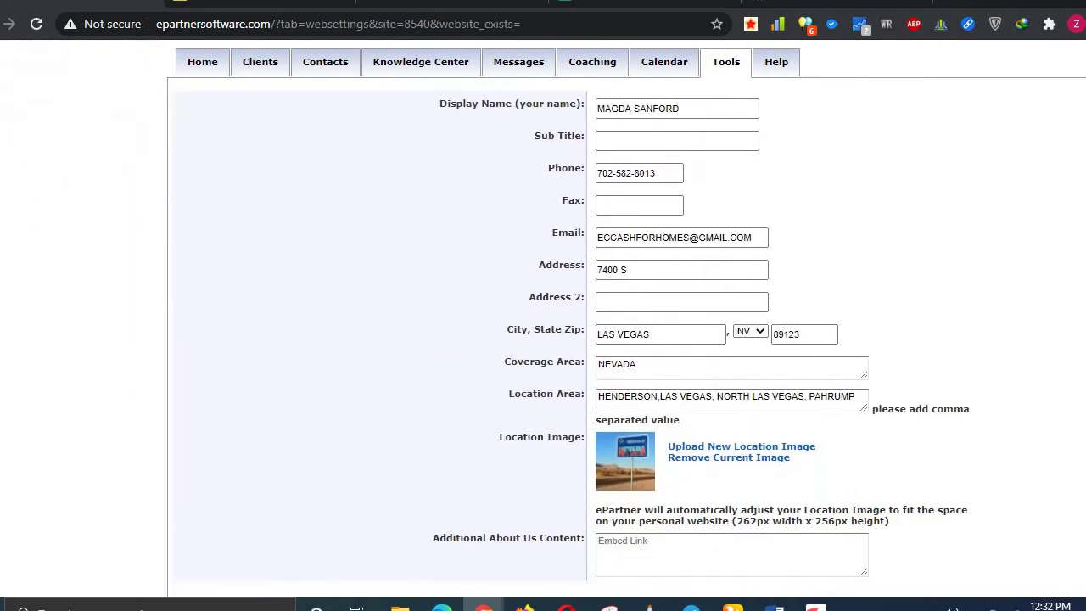
left_click(212, 3)
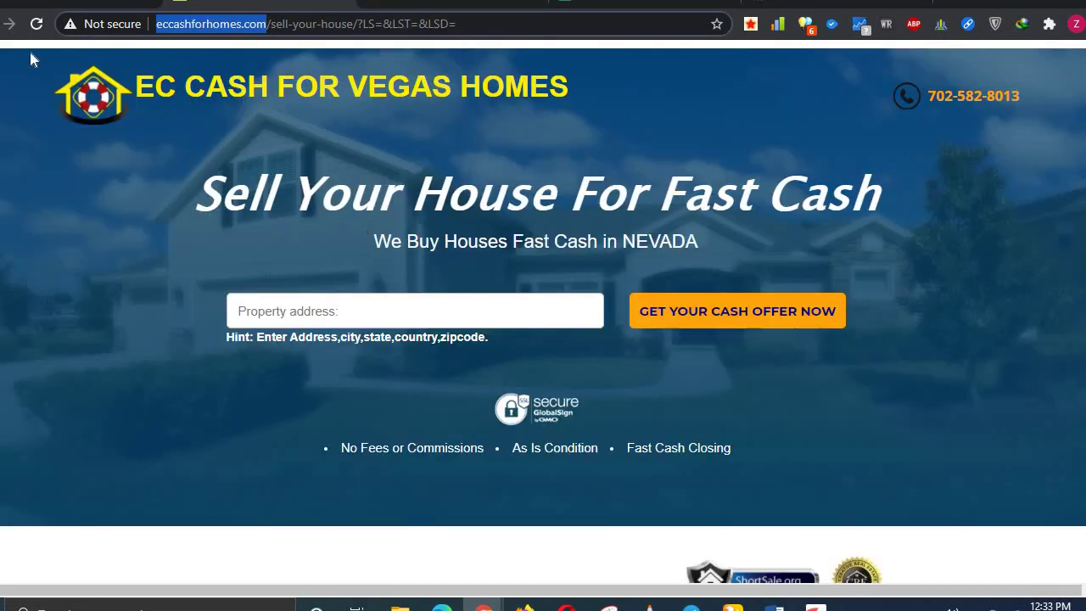
- Reload the eccashforhomes.com page so it picks up the new tracking code
left_click(36, 25)
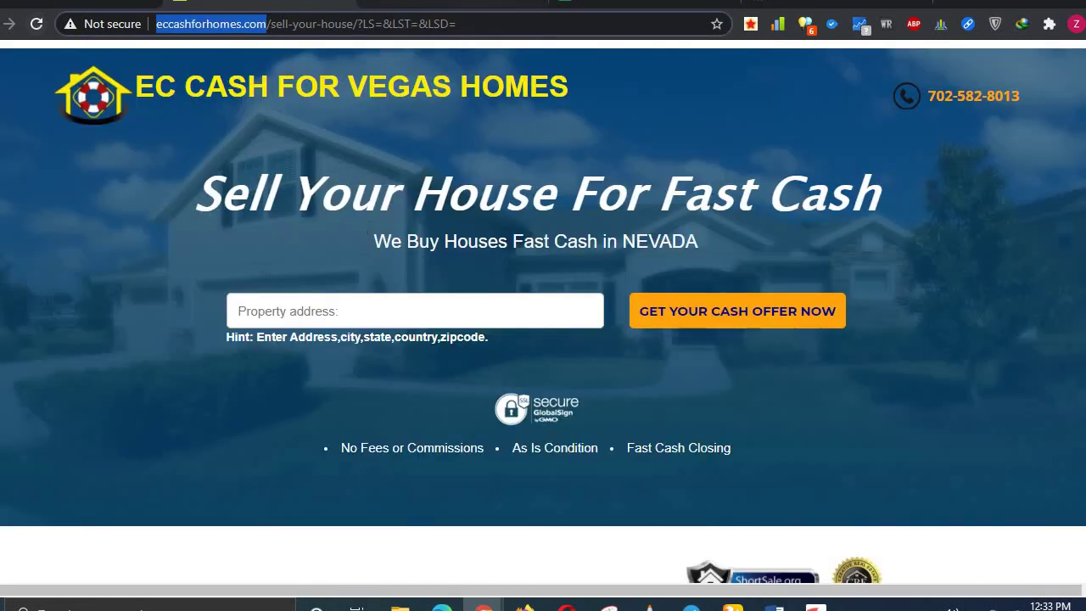
left_click(37, 25)
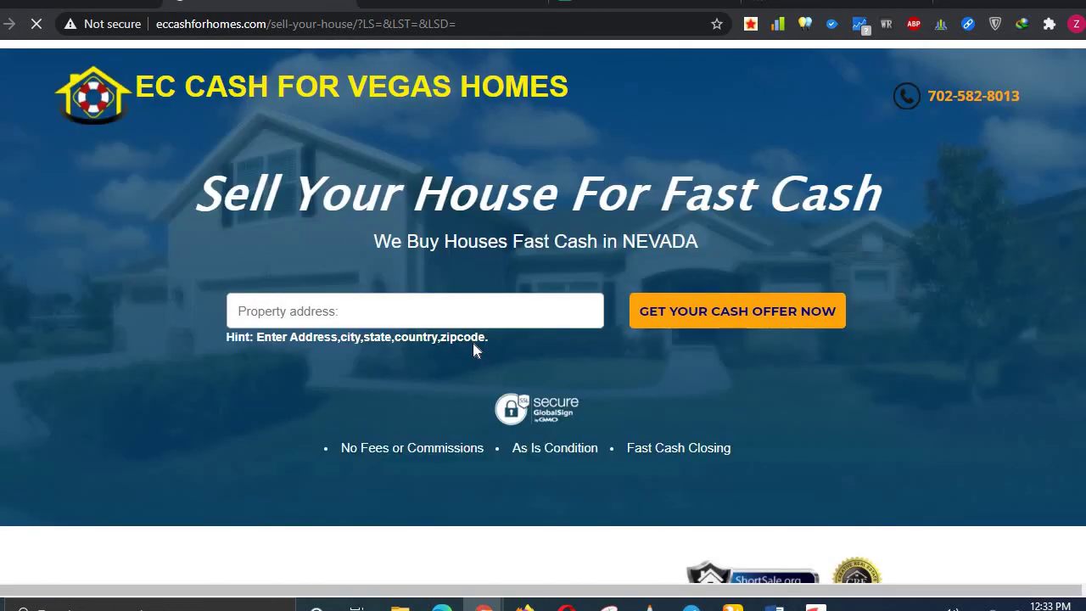
scroll(473, 343, "down", 6)
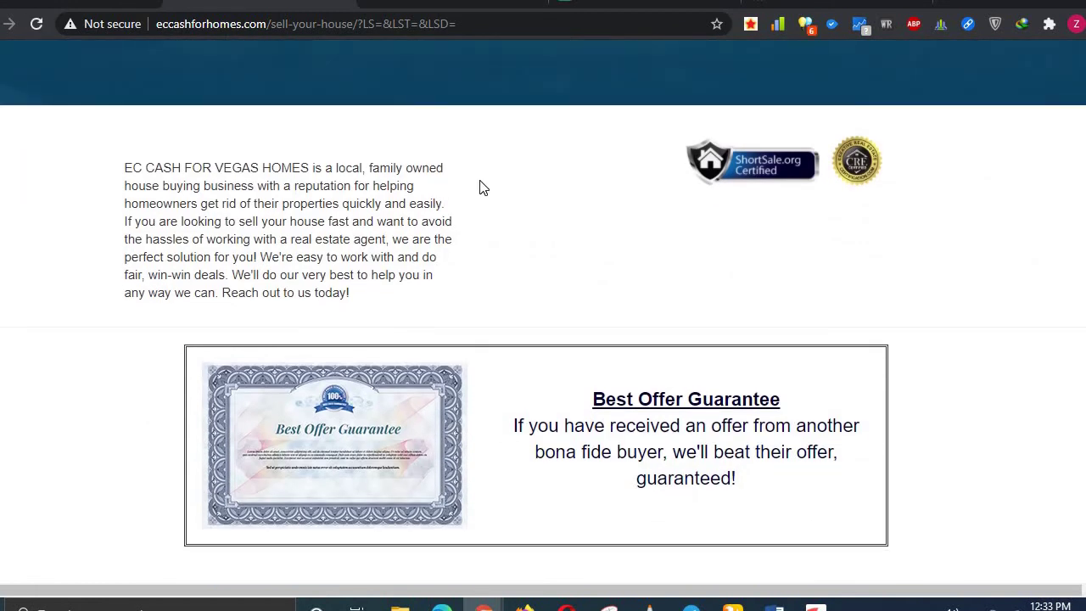
- Open the eccashforhomes.com page source via Inspect and View page source
right_click(480, 182)
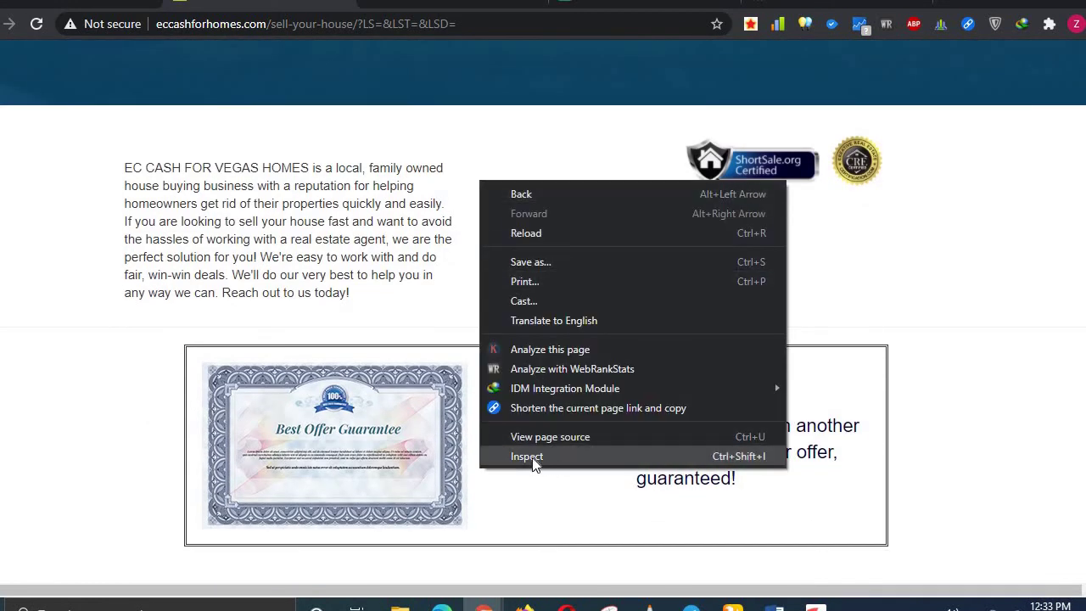
left_click(705, 458)
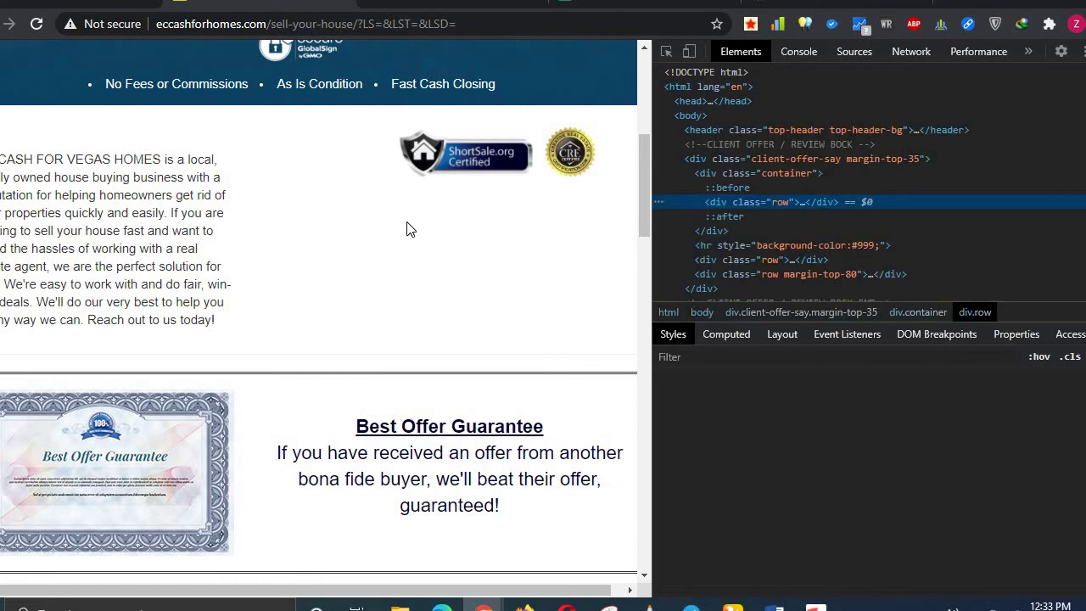
right_click(406, 223)
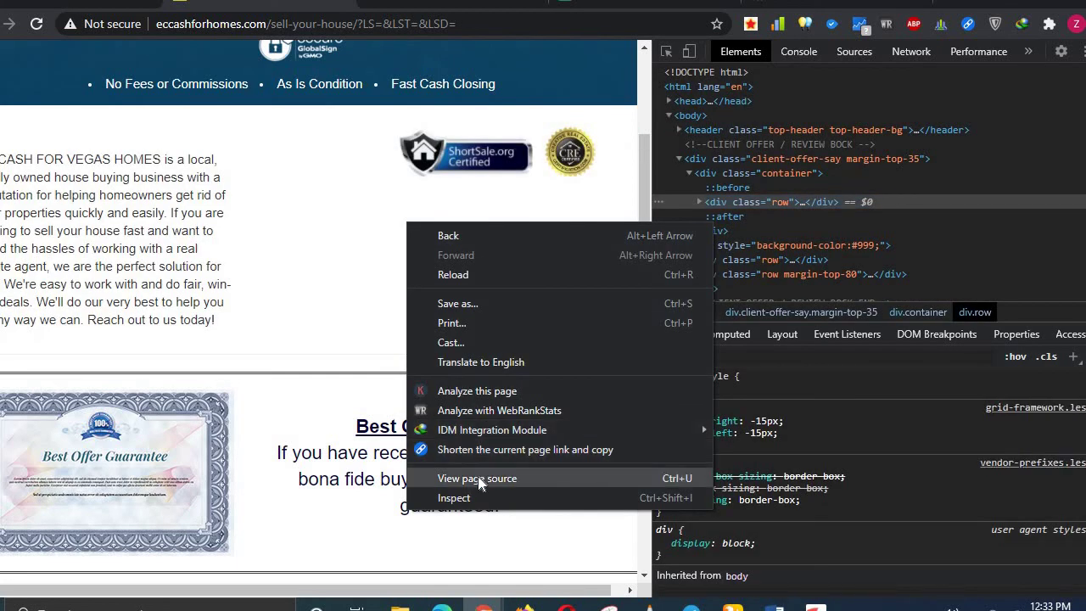
left_click(477, 478)
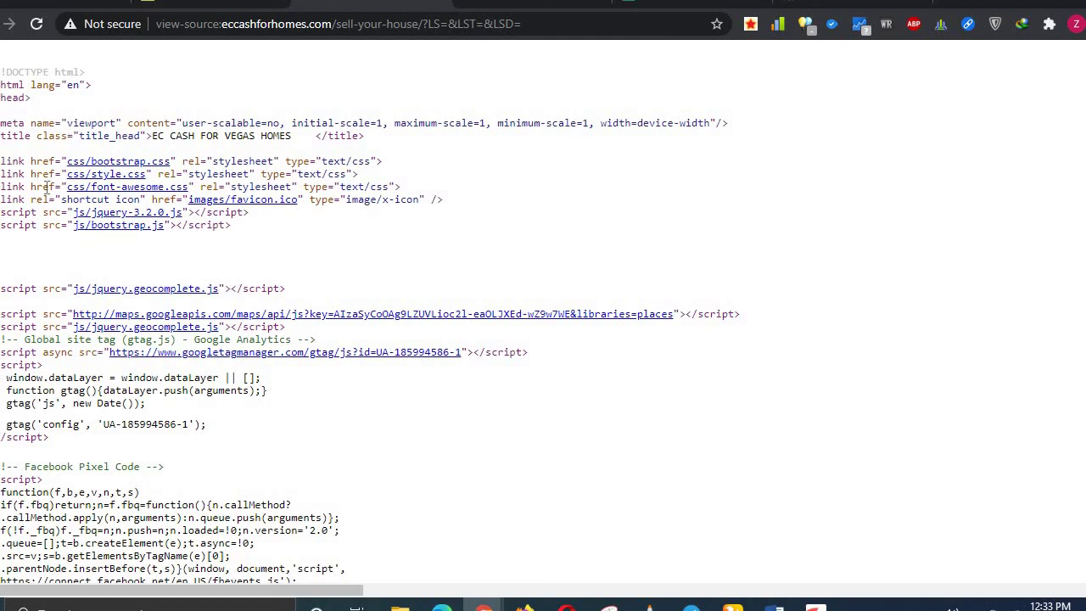
- Highlight the Facebook Pixel code block in the site's page source
scroll(104, 288, "down", 3)
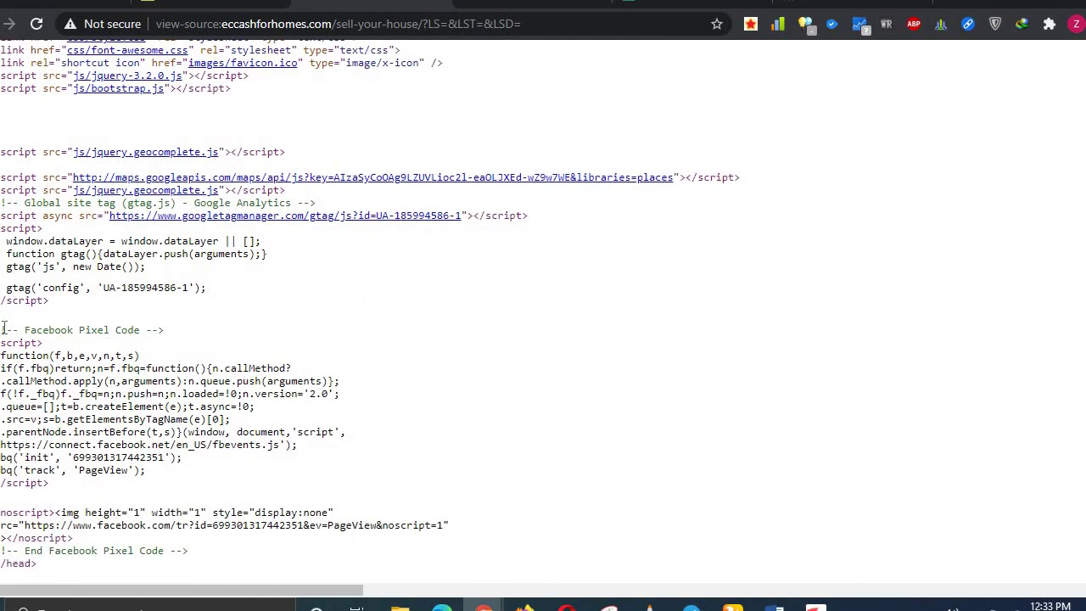
left_click_drag(3, 329, 139, 490)
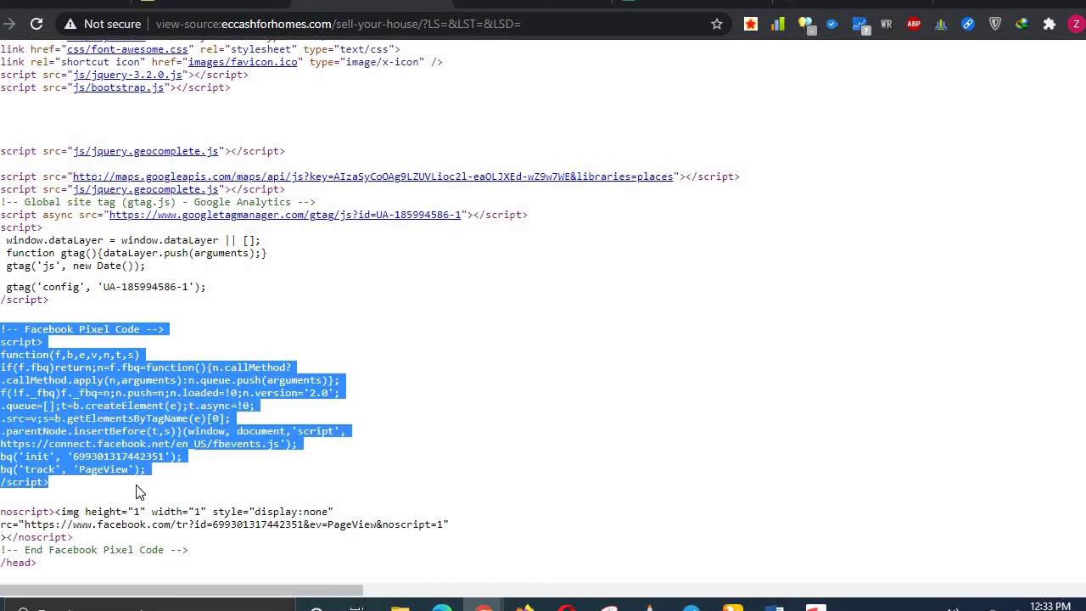
scroll(140, 490, "down", 1)
scroll(146, 312, "up", 3)
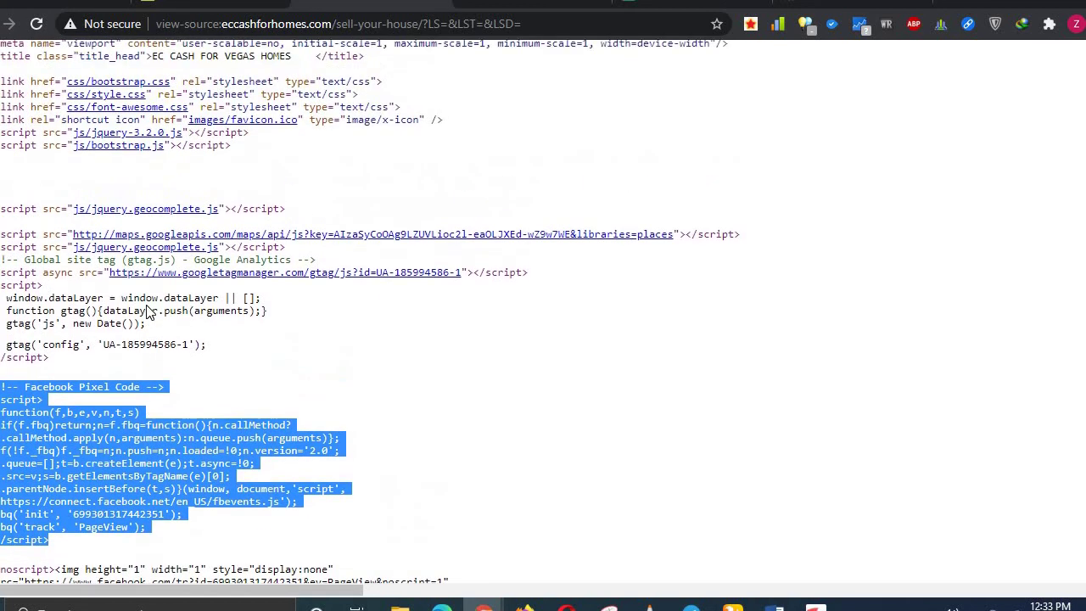
- Highlight the gtag script lines, then select the Google Analytics tracking snippet to compare
left_click_drag(3, 223, 167, 385)
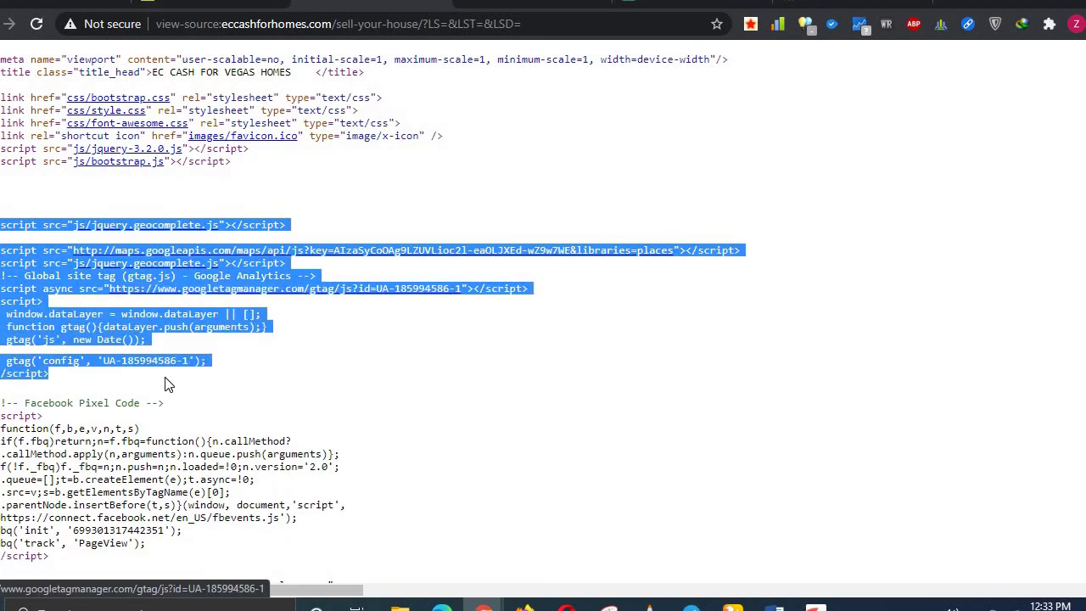
scroll(167, 384, "up", 2)
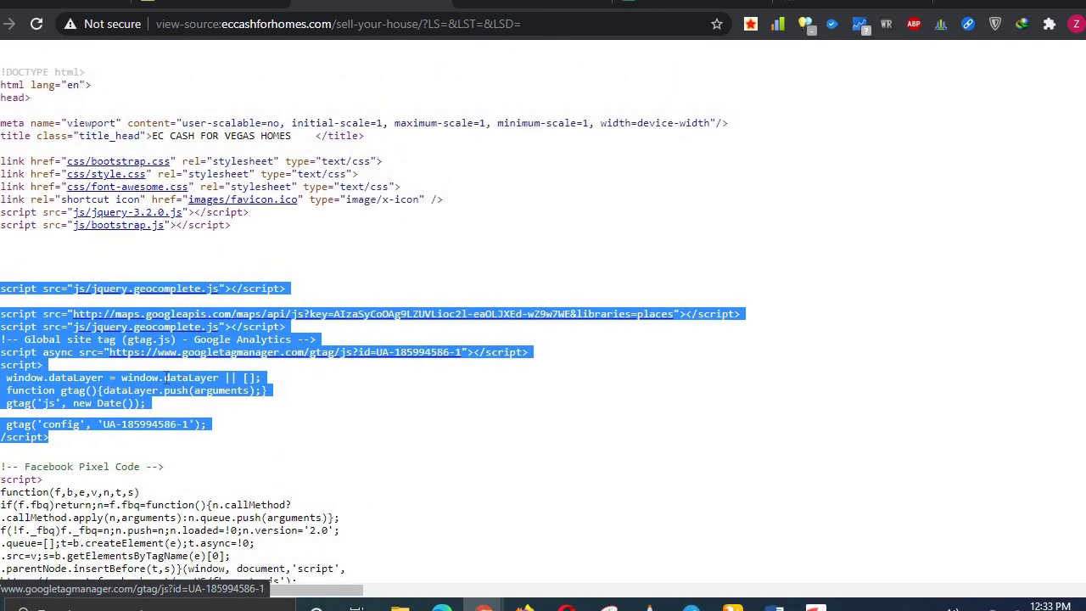
key("alt+Tab")
left_click(540, 345)
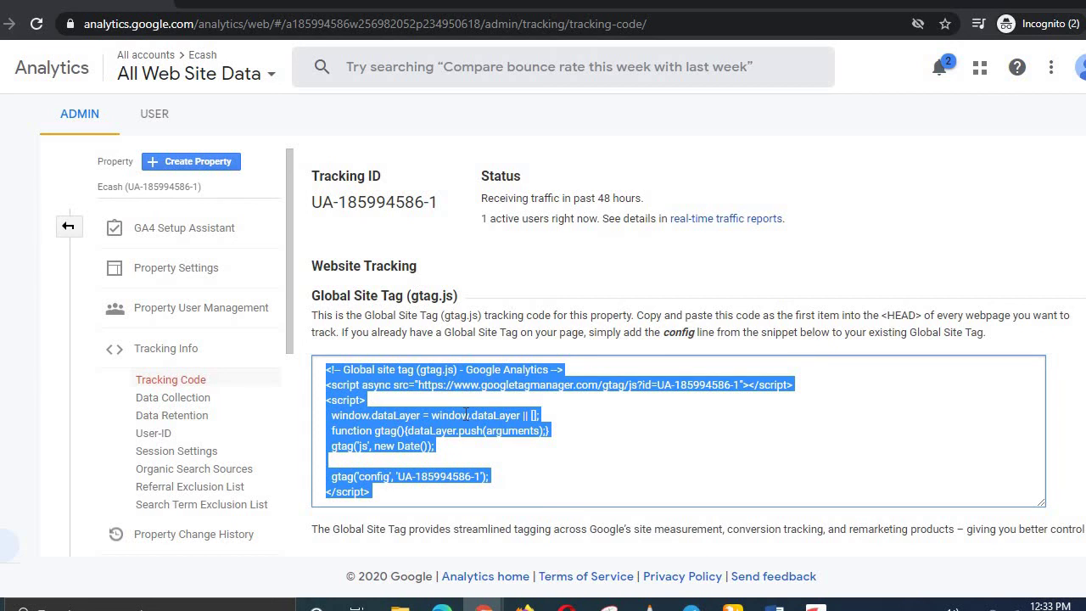
key("alt+Tab")
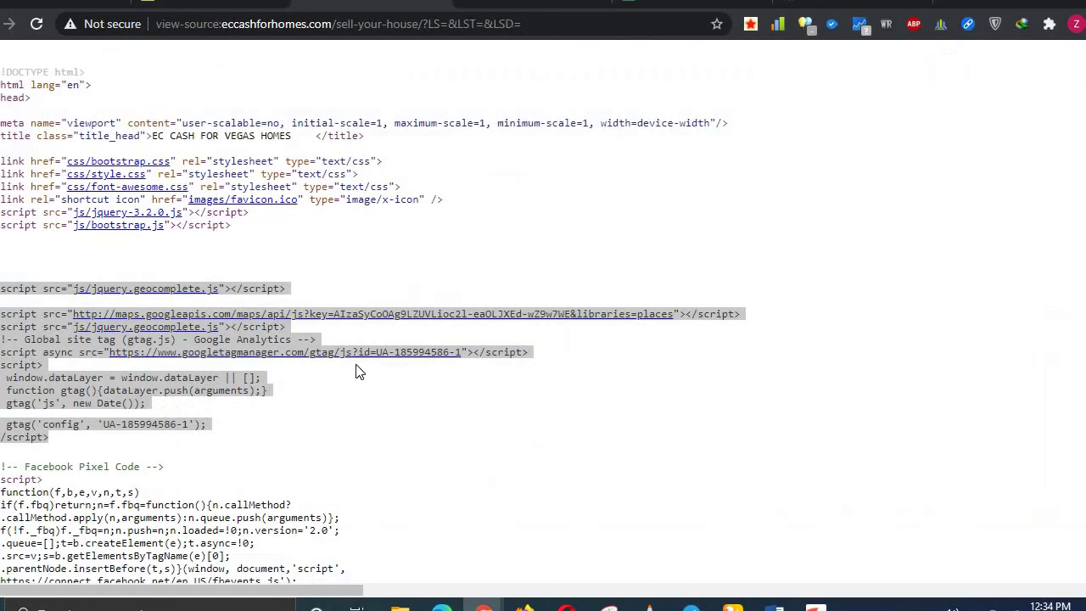
left_click(219, 297)
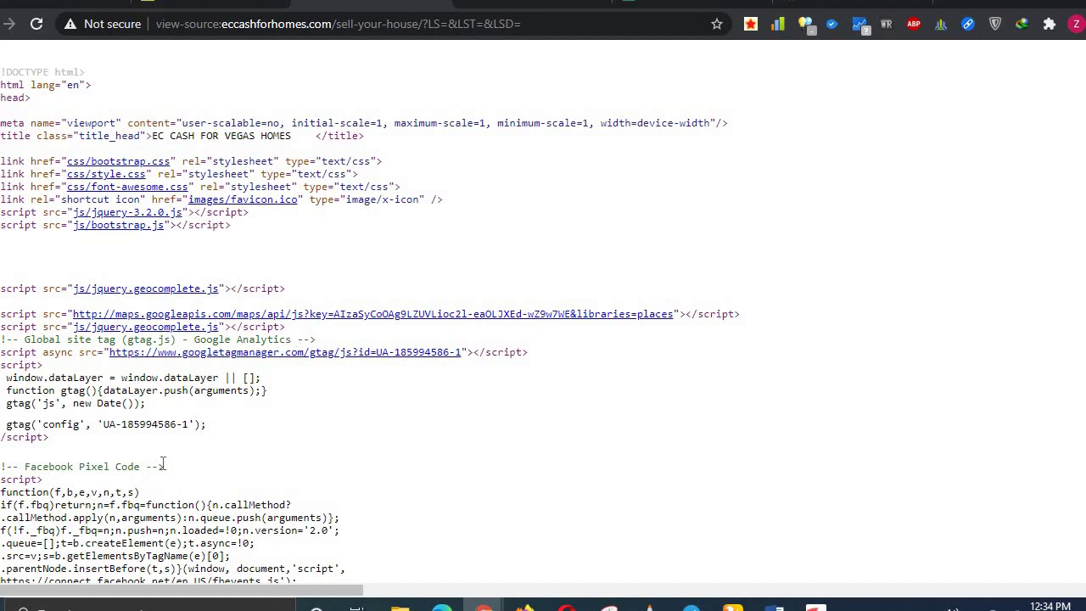
left_click_drag(58, 439, 2, 340)
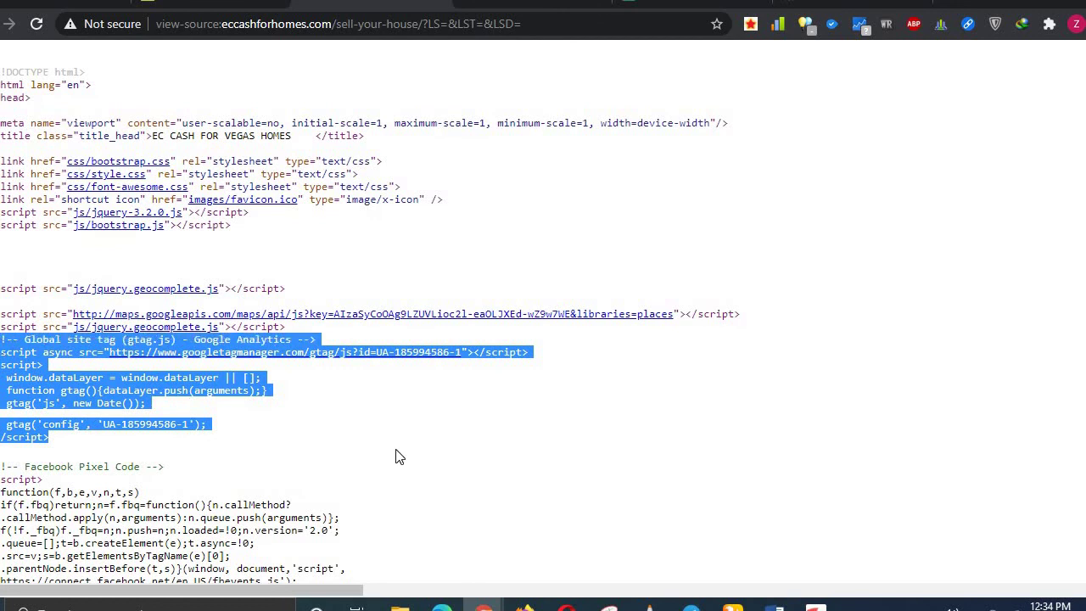
key("alt+Tab")
left_click(474, 439)
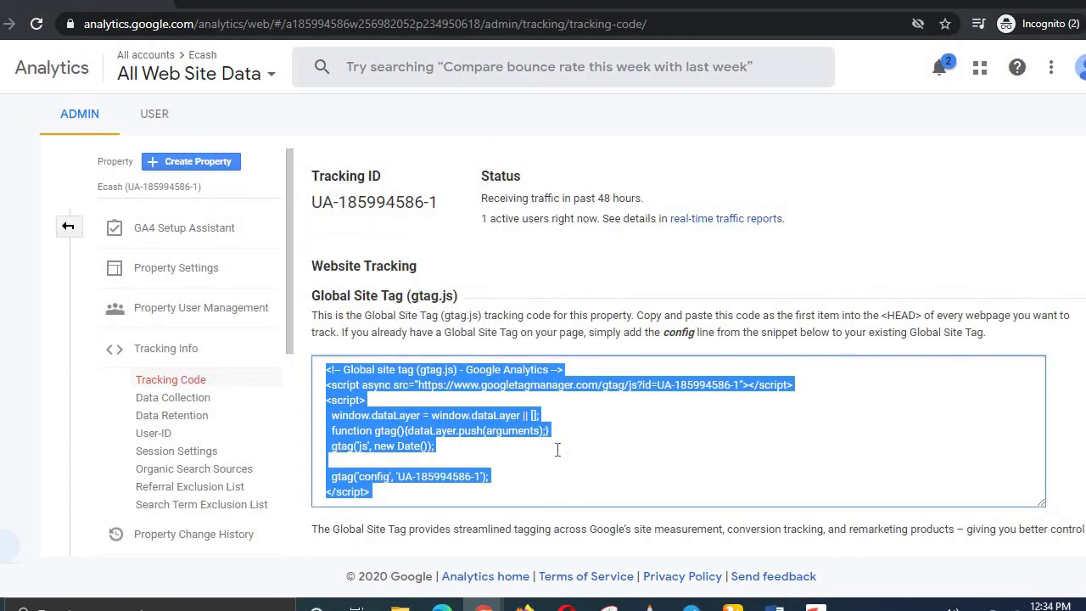
triple_click(370, 203)
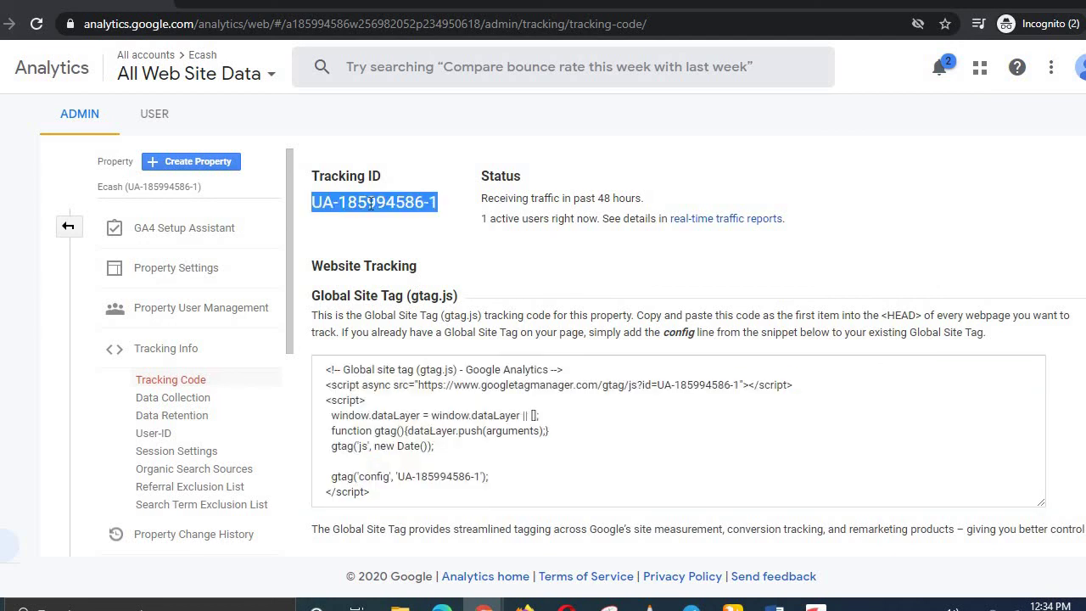